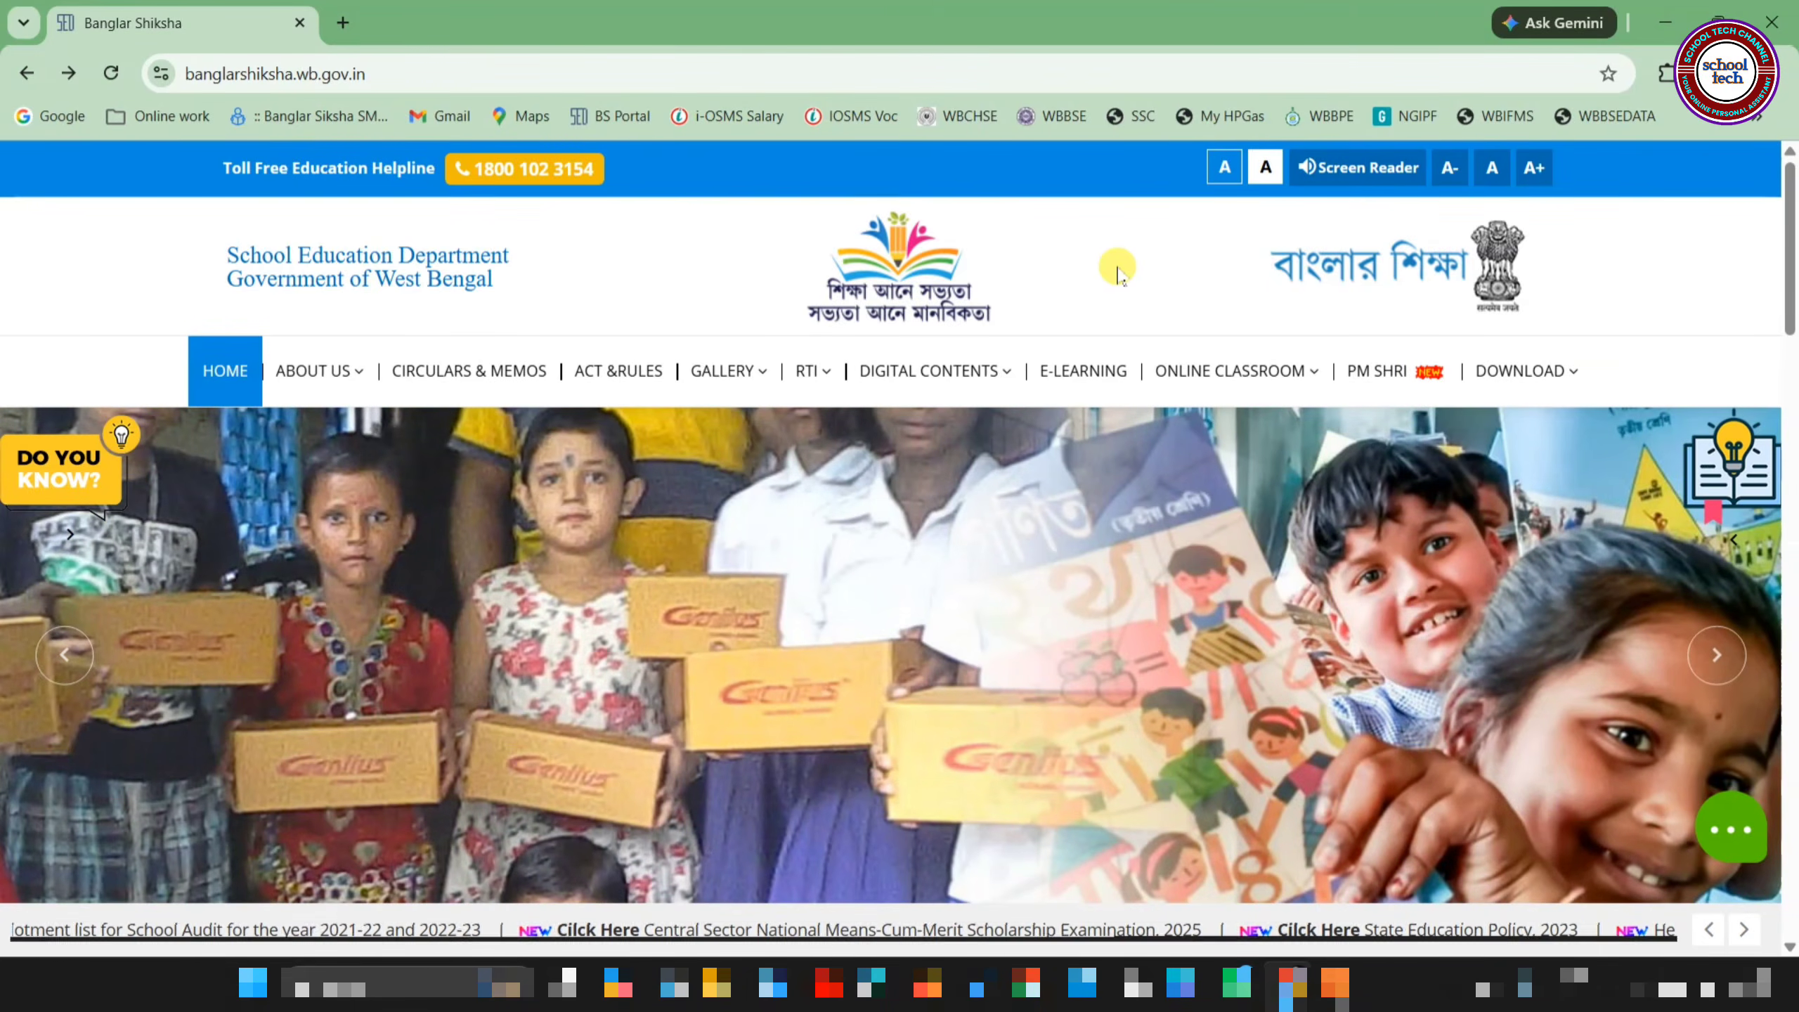
- Sign in on the Banglar Shiksha login page with captcha answer 32
scroll(1117, 272, down, 7)
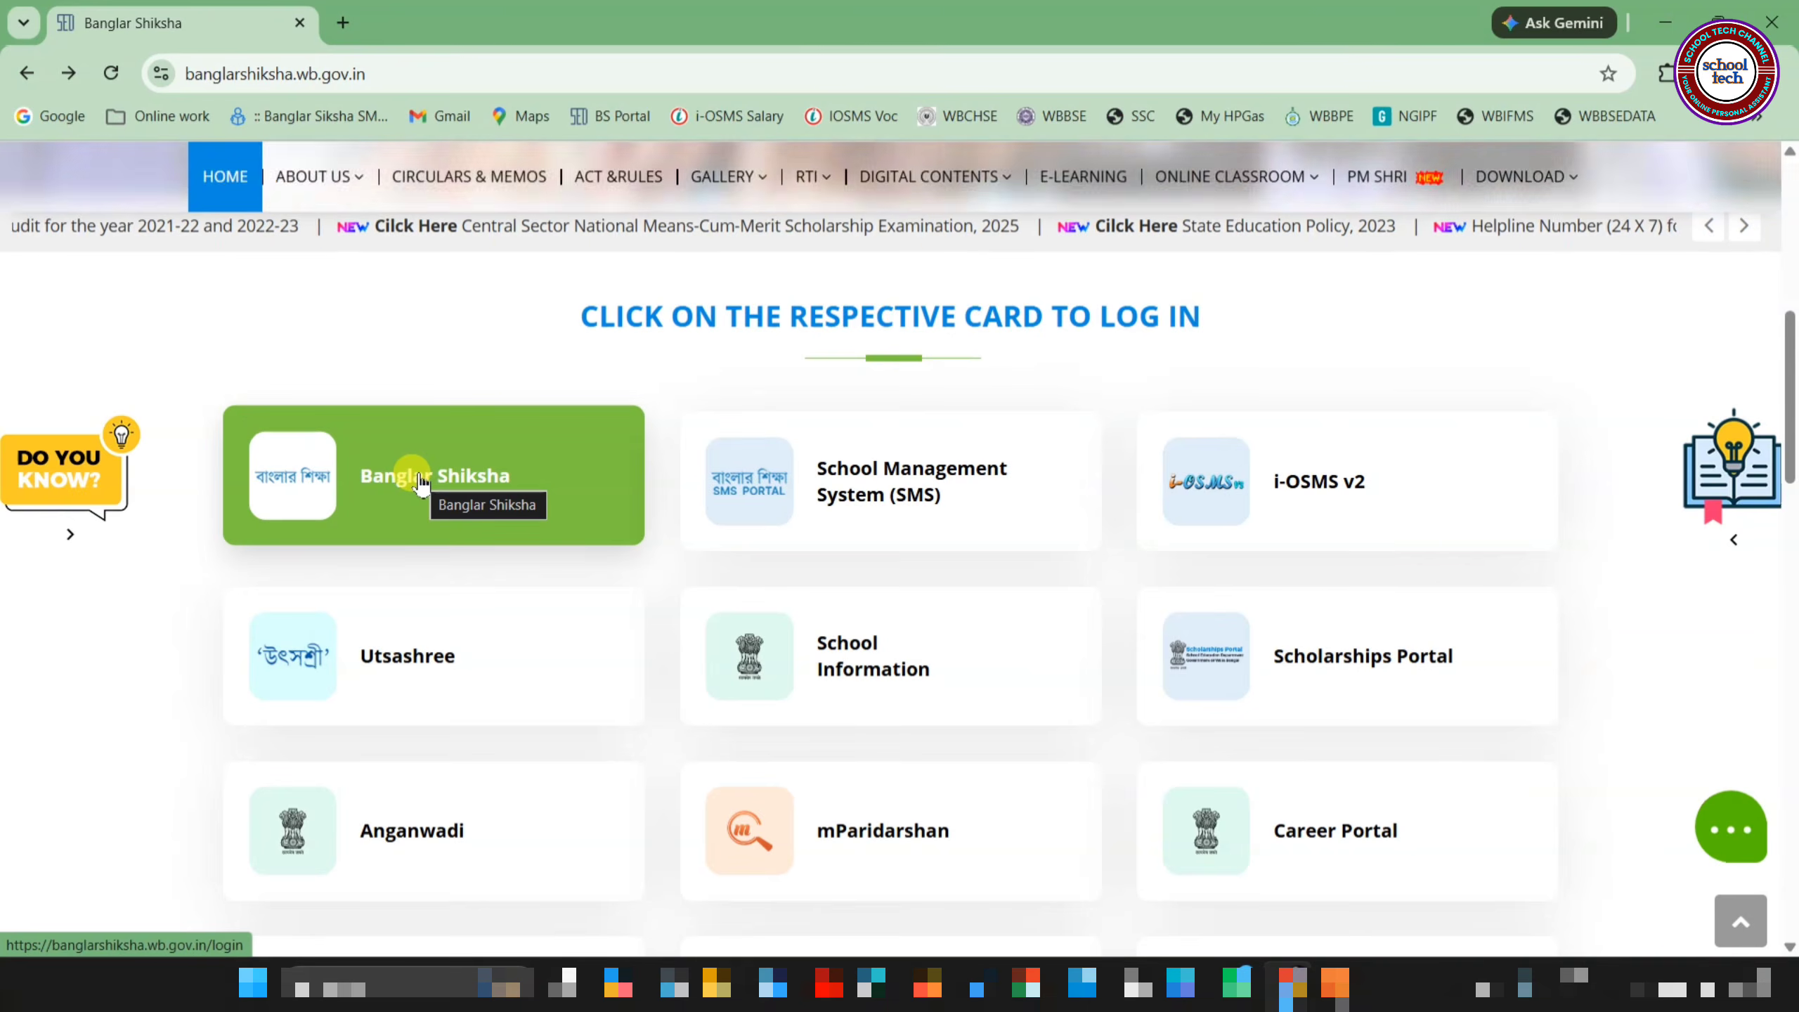
click(421, 486)
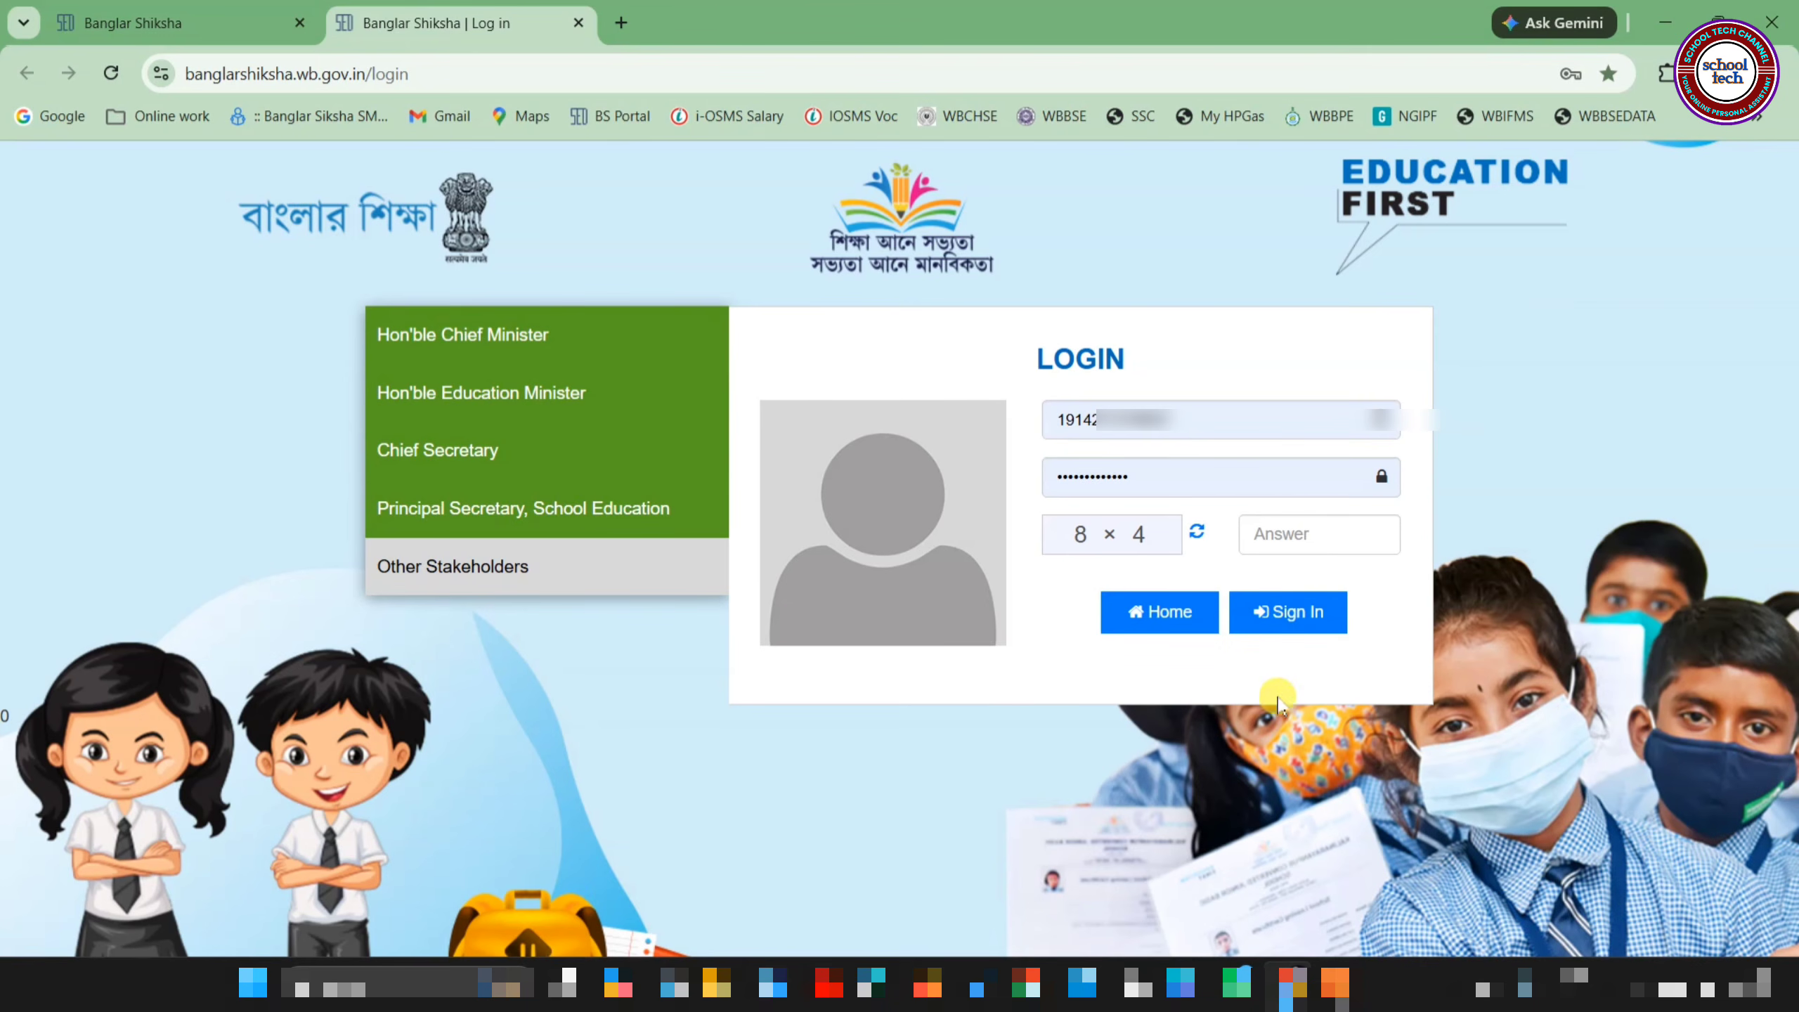
click(1323, 614)
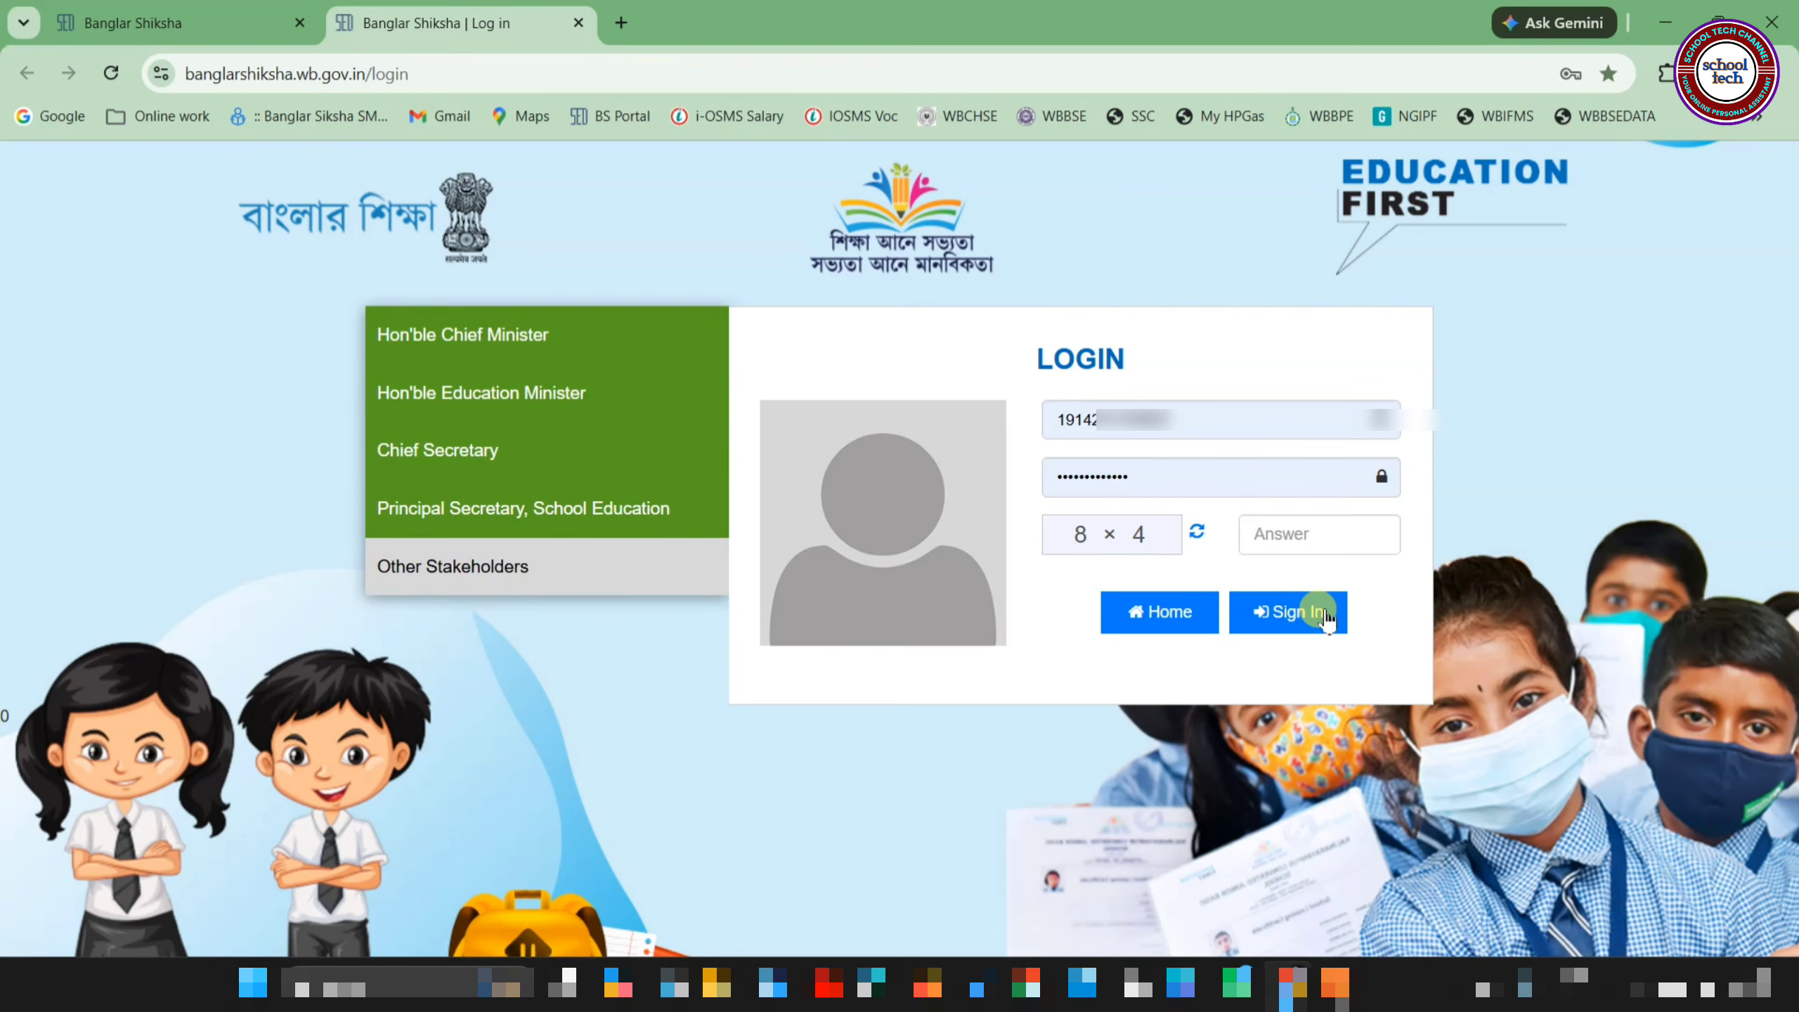
text(32)
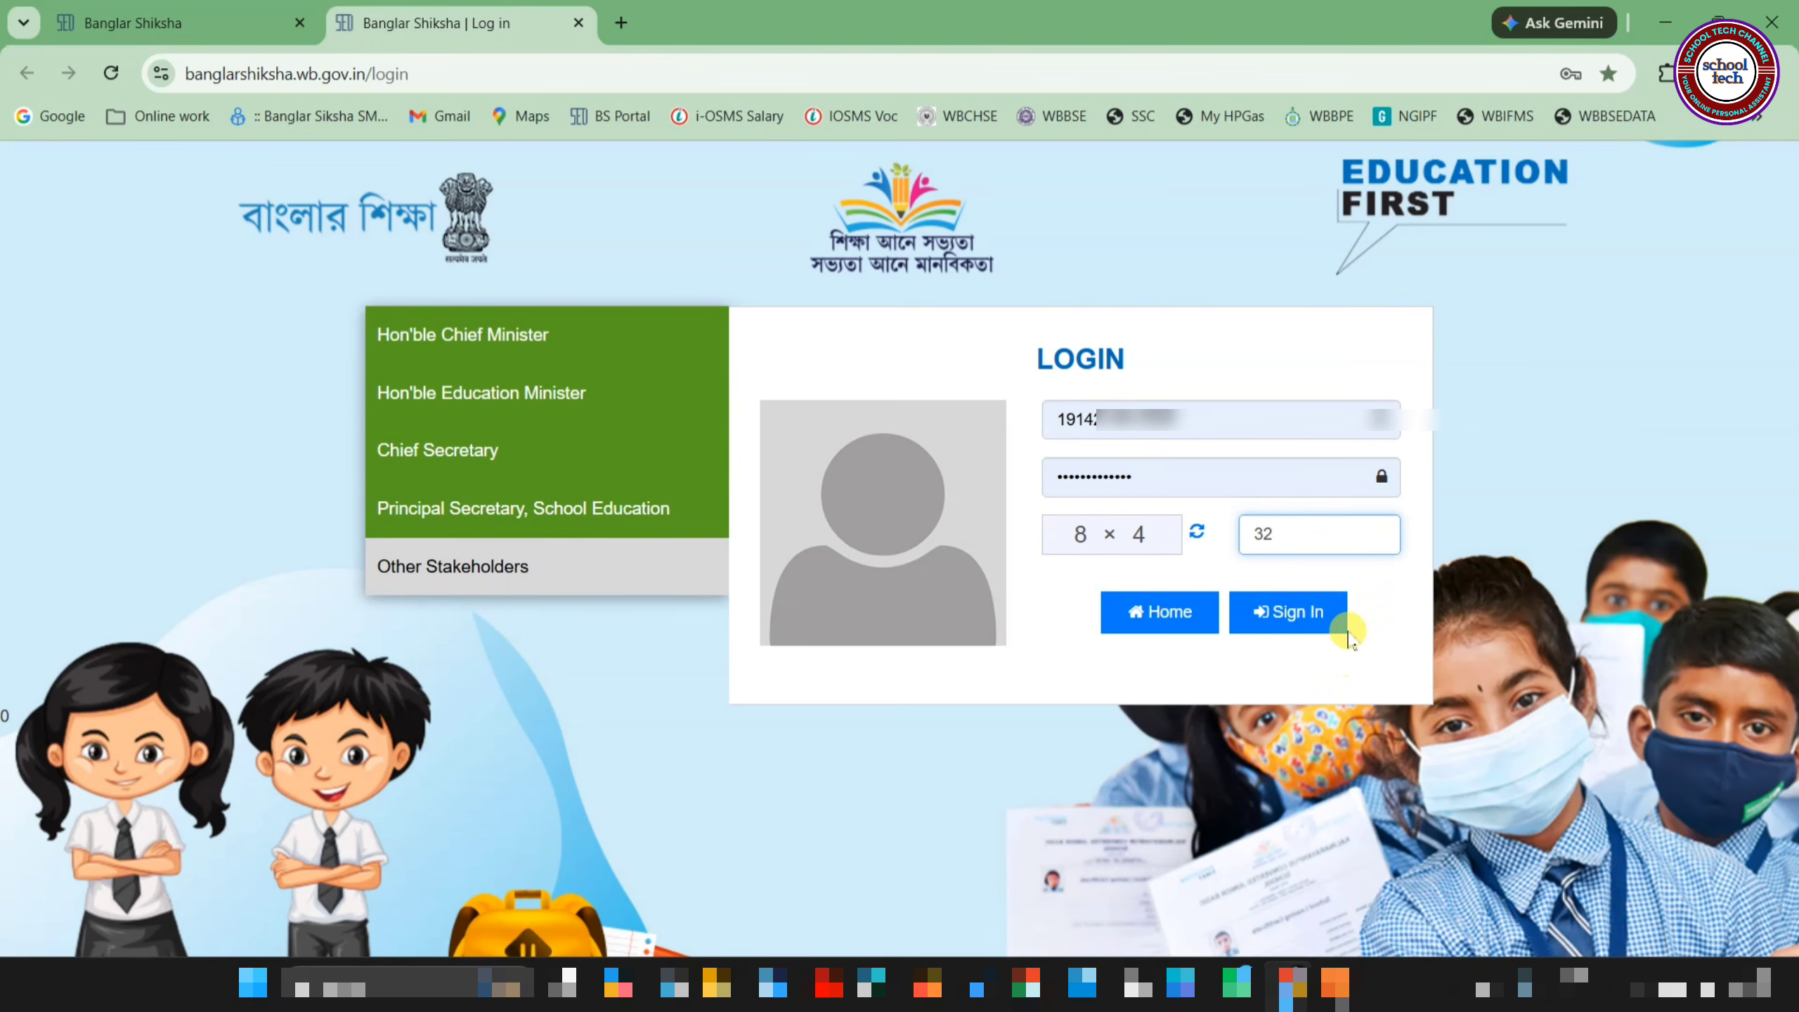
click(1278, 611)
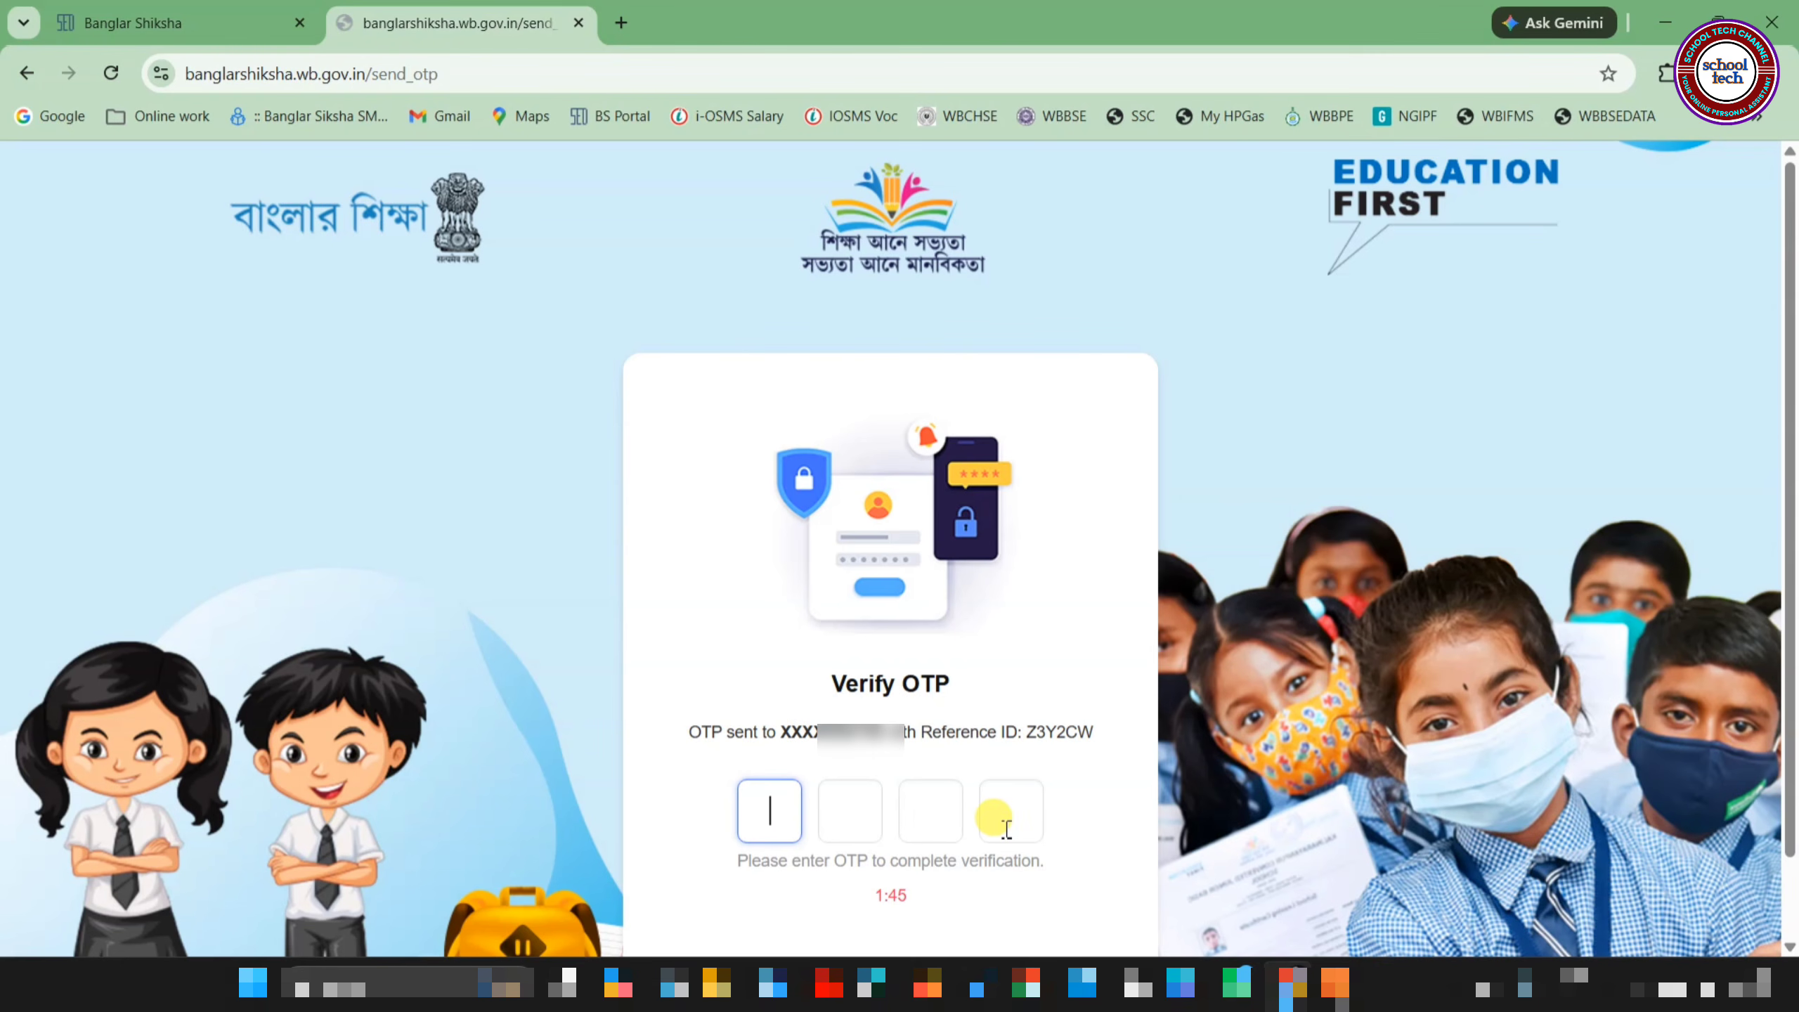
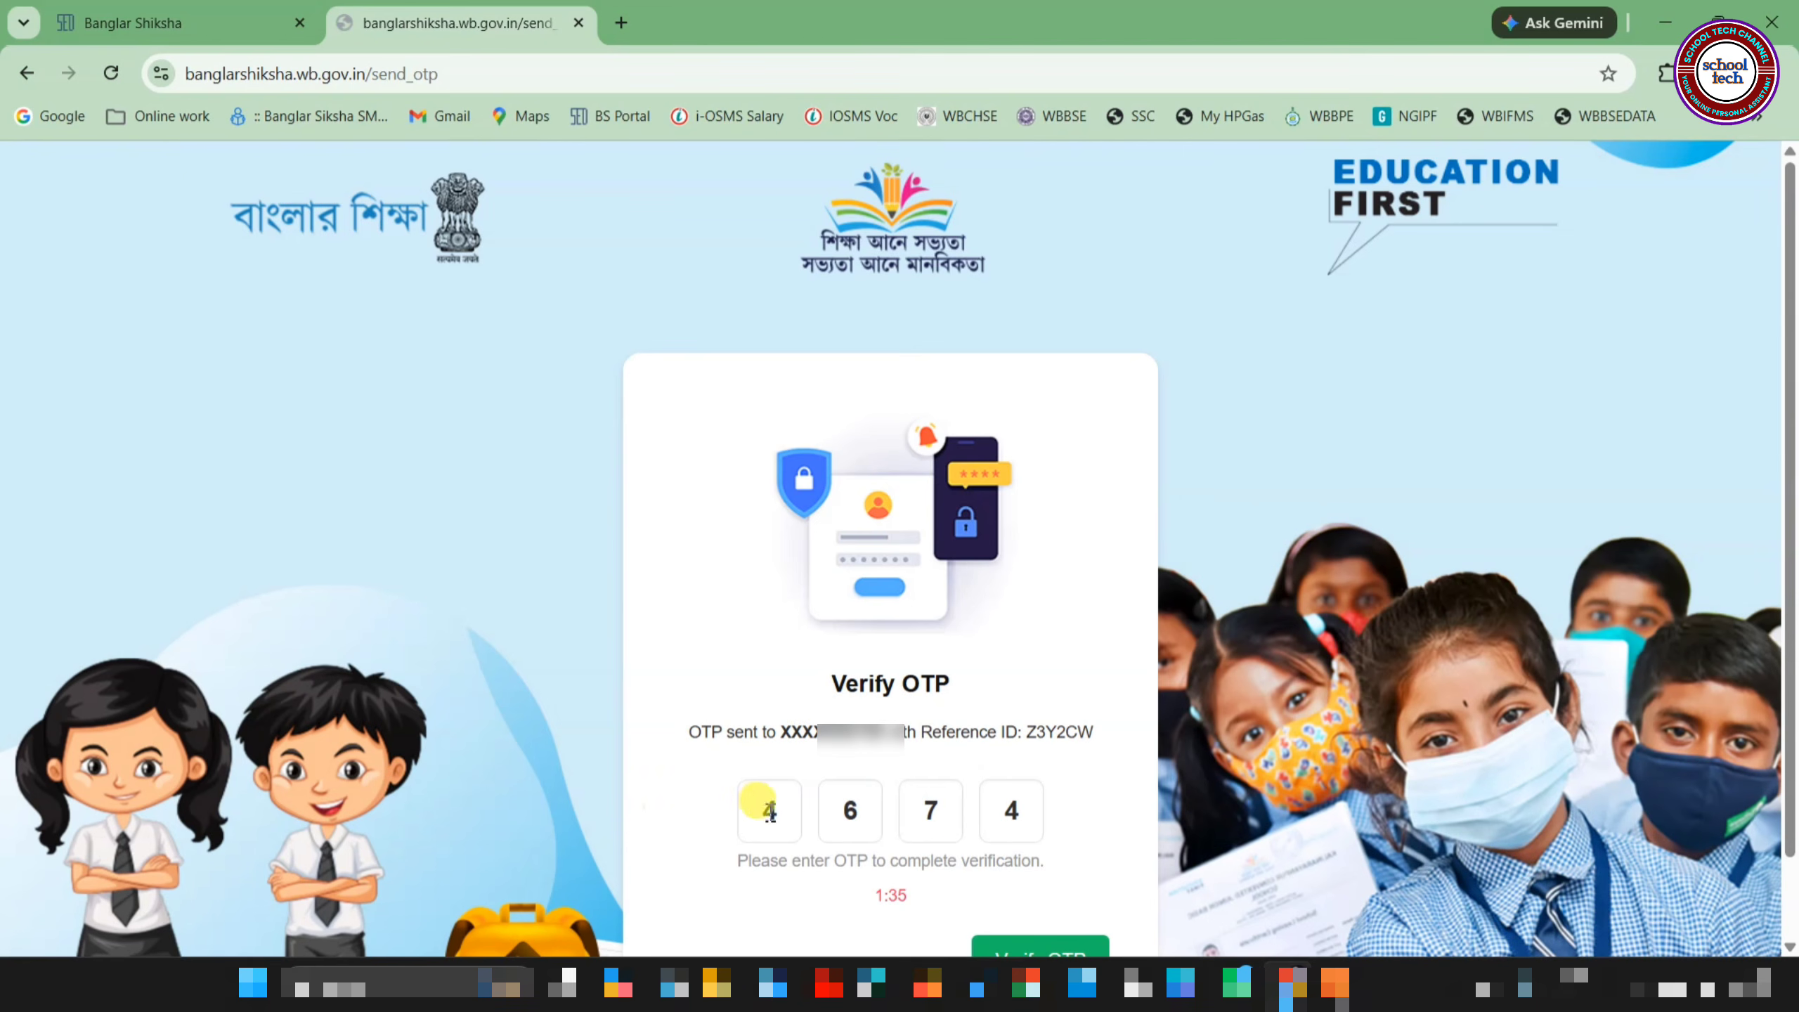
- Enter the received one-time code and verify it to reach the Head of Institution dashboard
click(1031, 953)
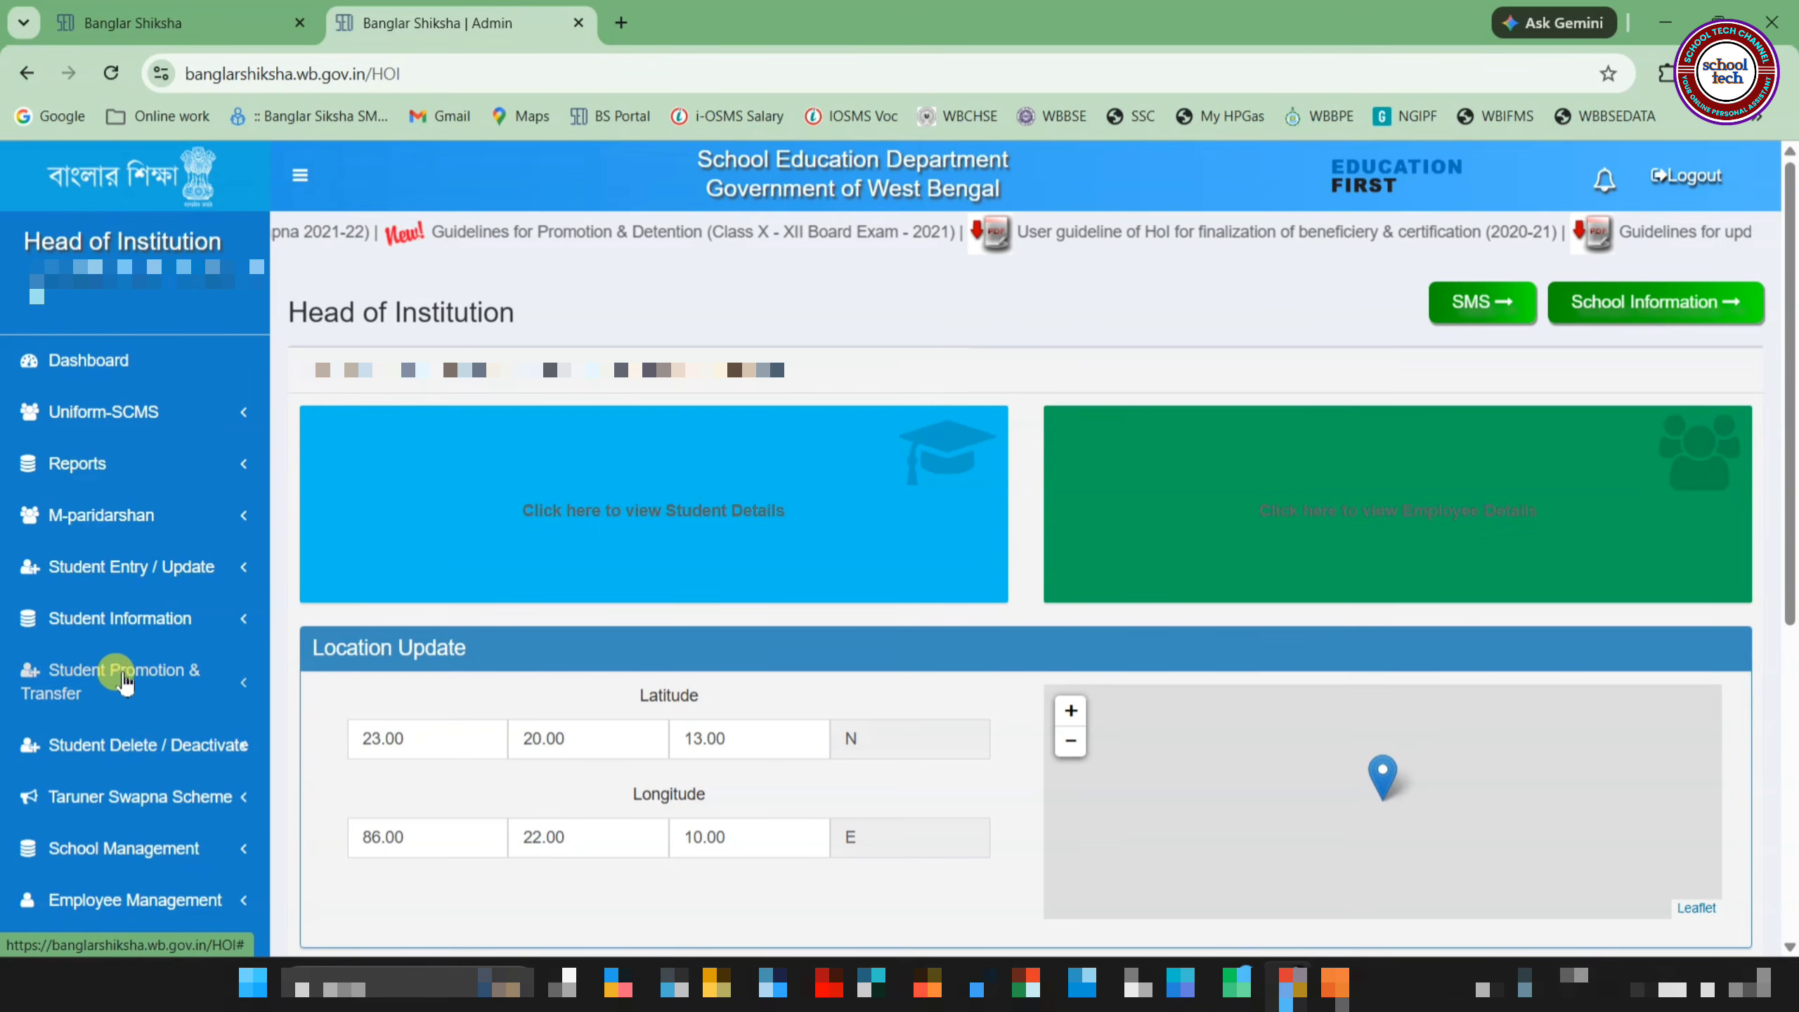
- Open Update Student's Basic Details from the Student Entry / Update sidebar menu
click(106, 576)
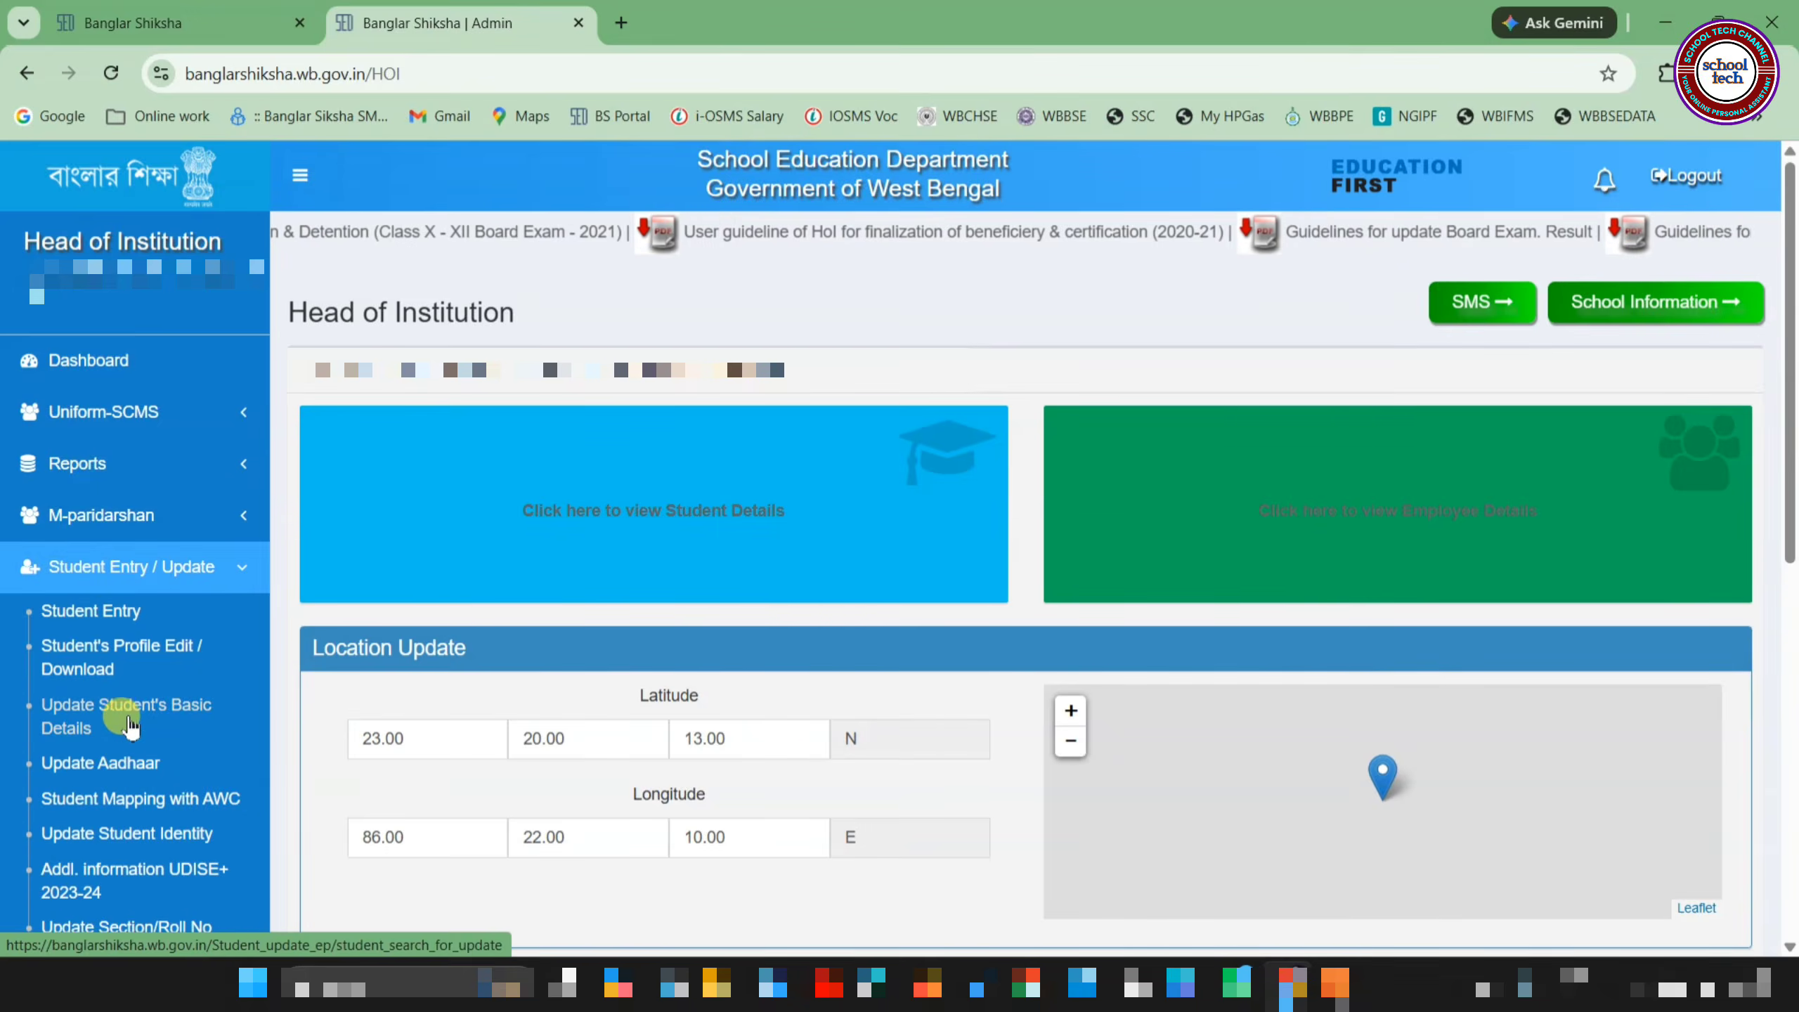
click(103, 616)
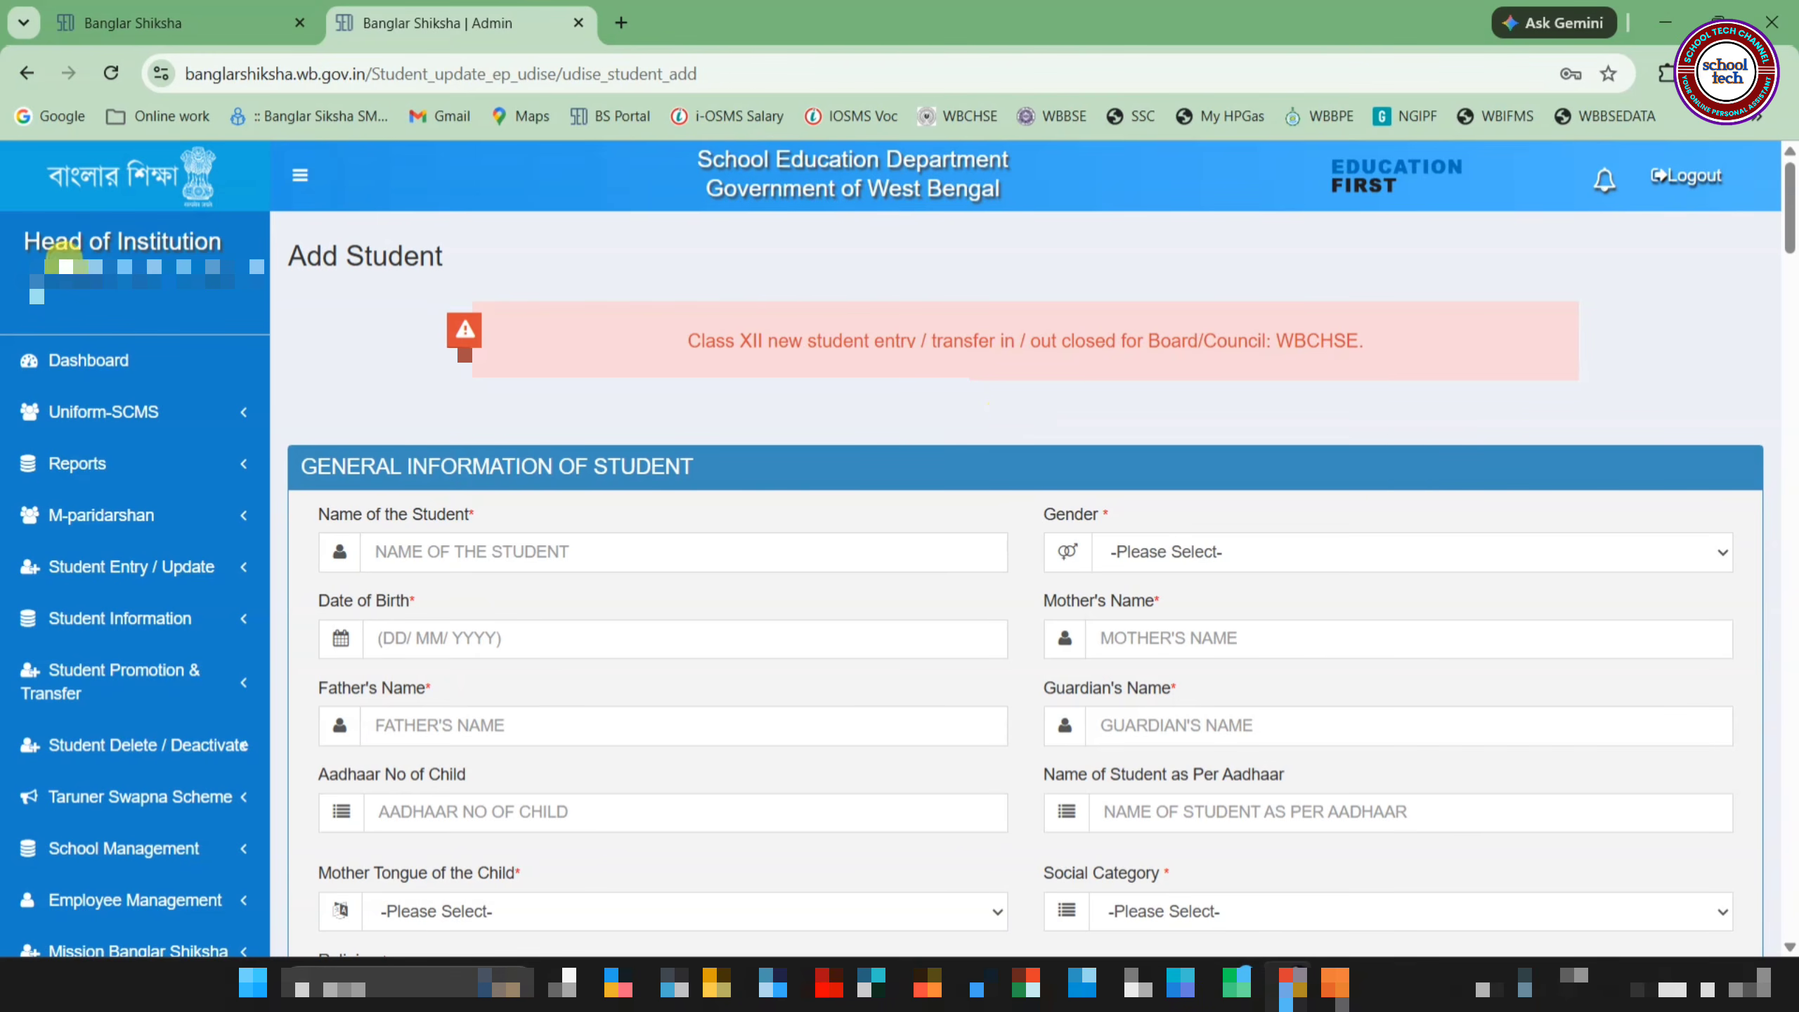
click(113, 578)
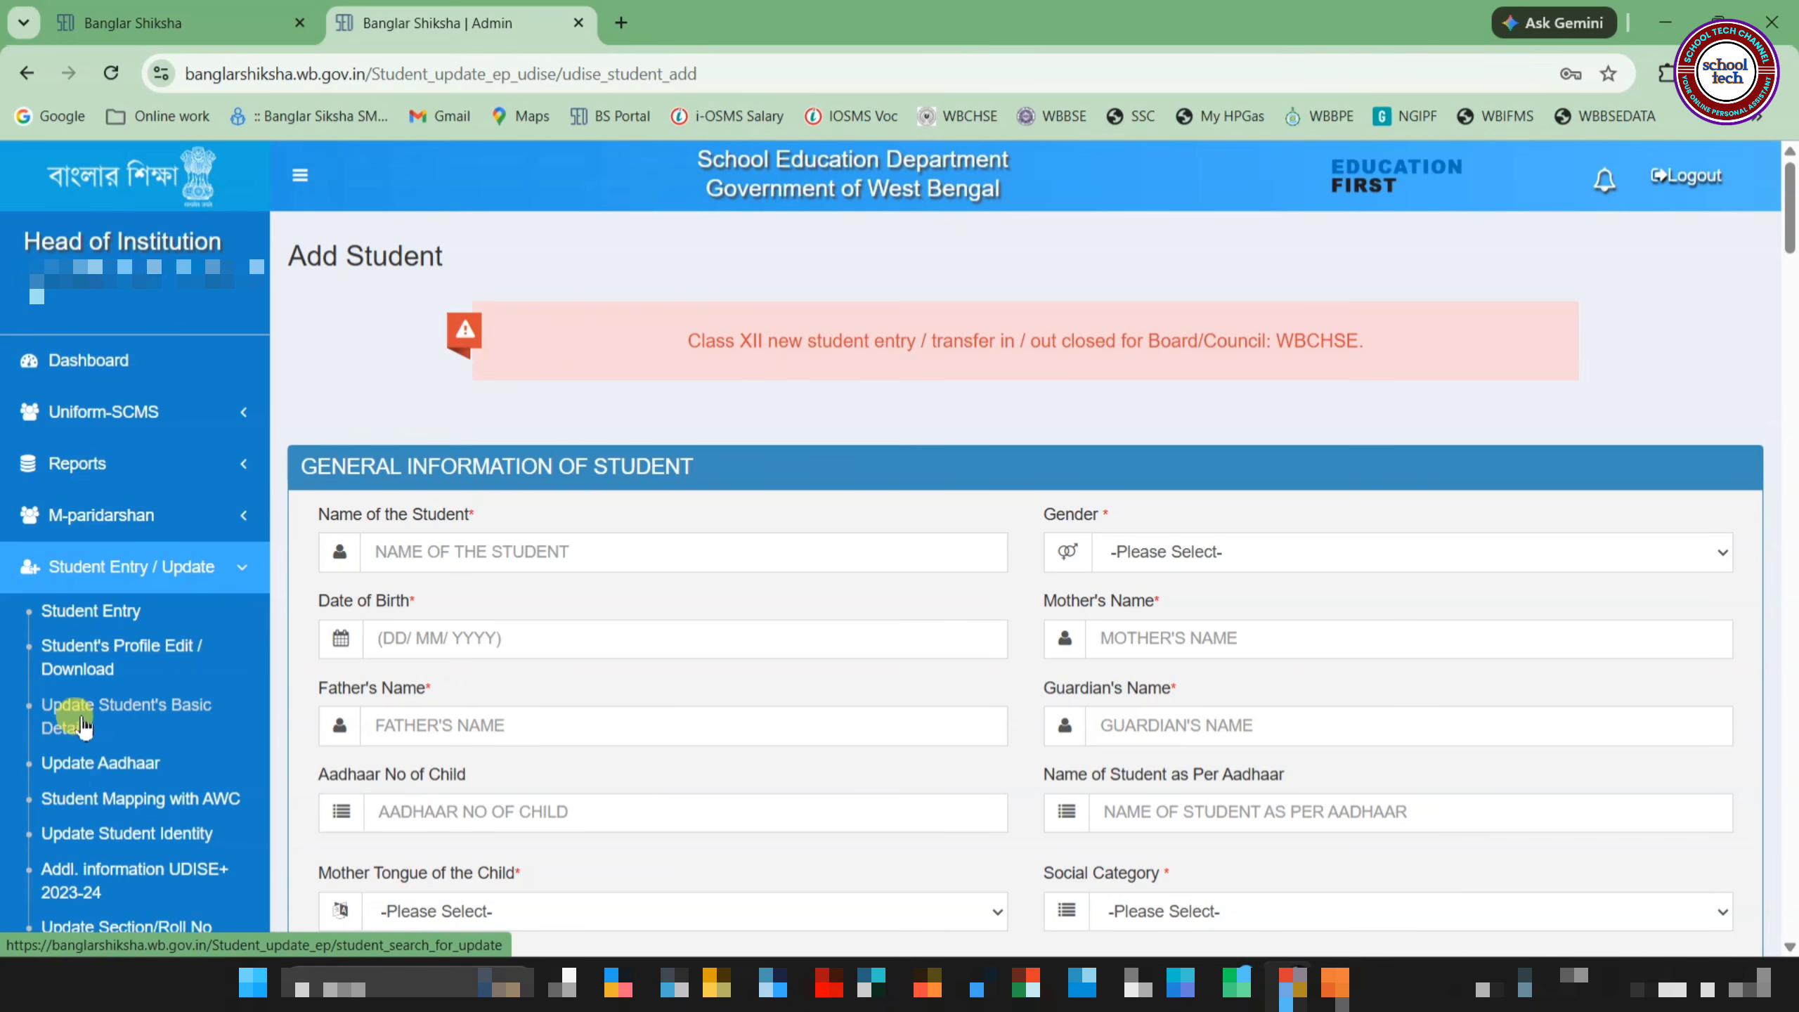
click(146, 710)
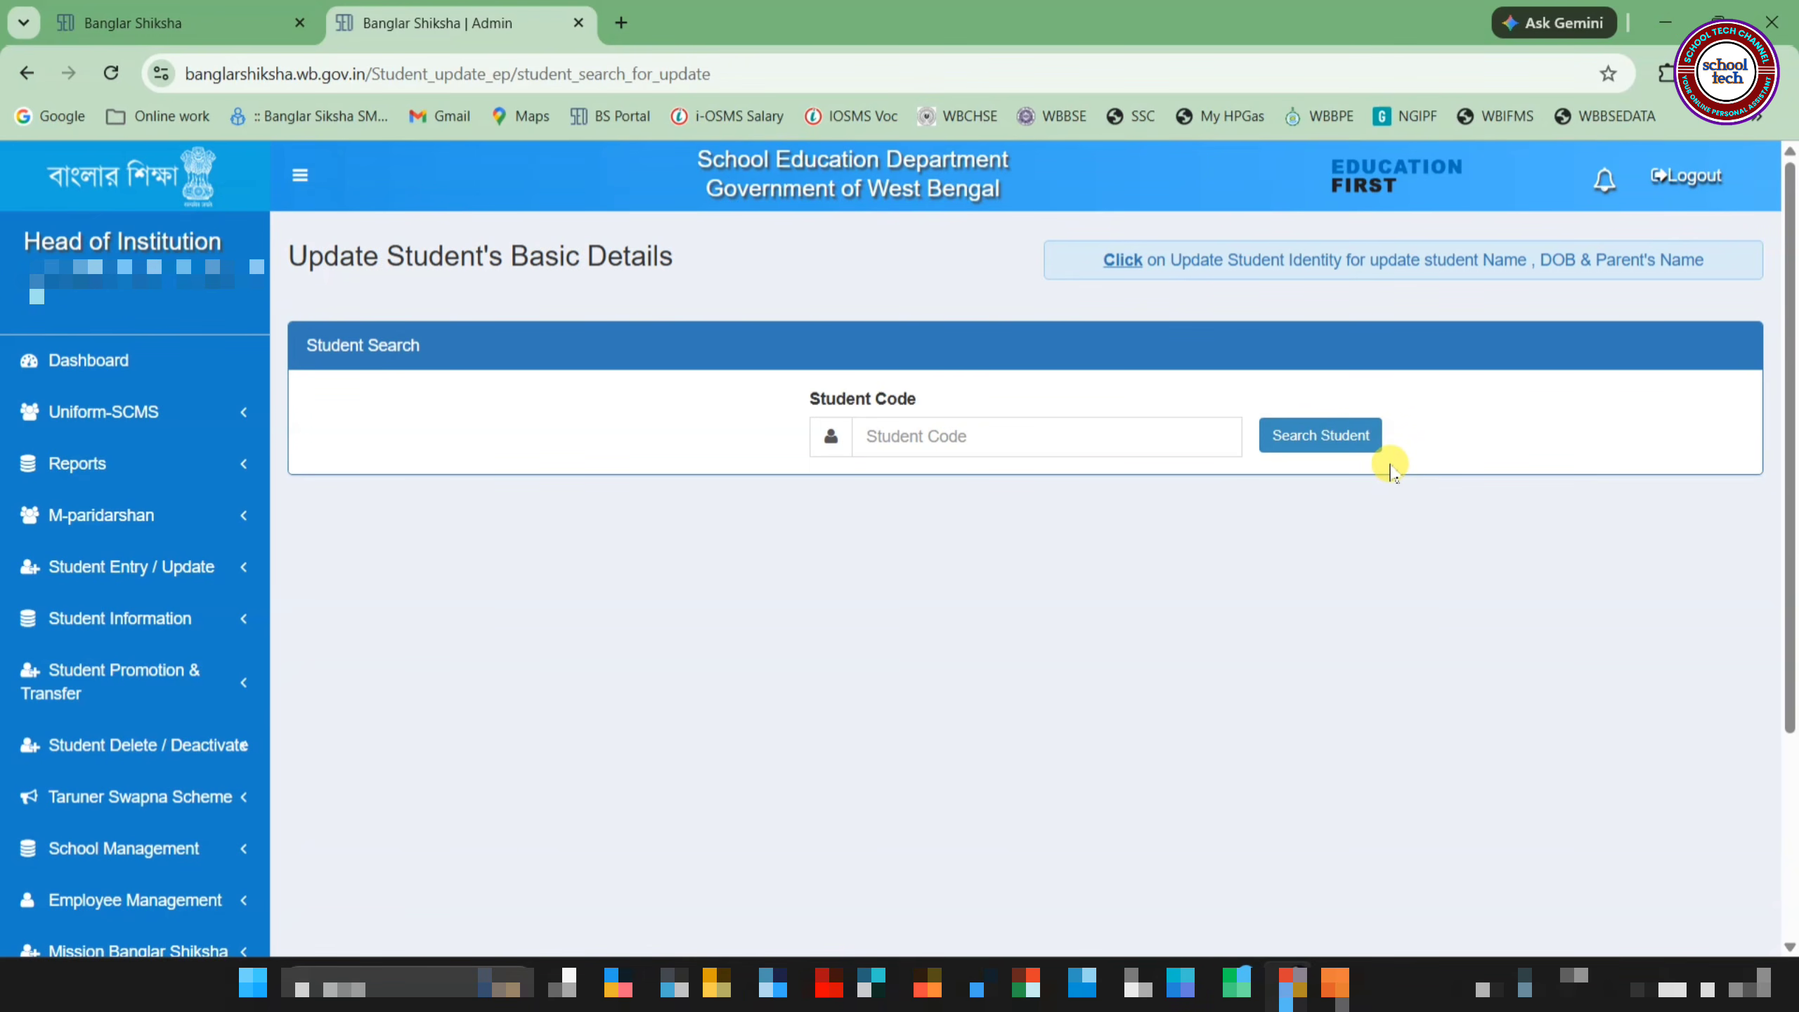
- Paste the student code into Student Code and search to show the ACTIVE record
click(899, 435)
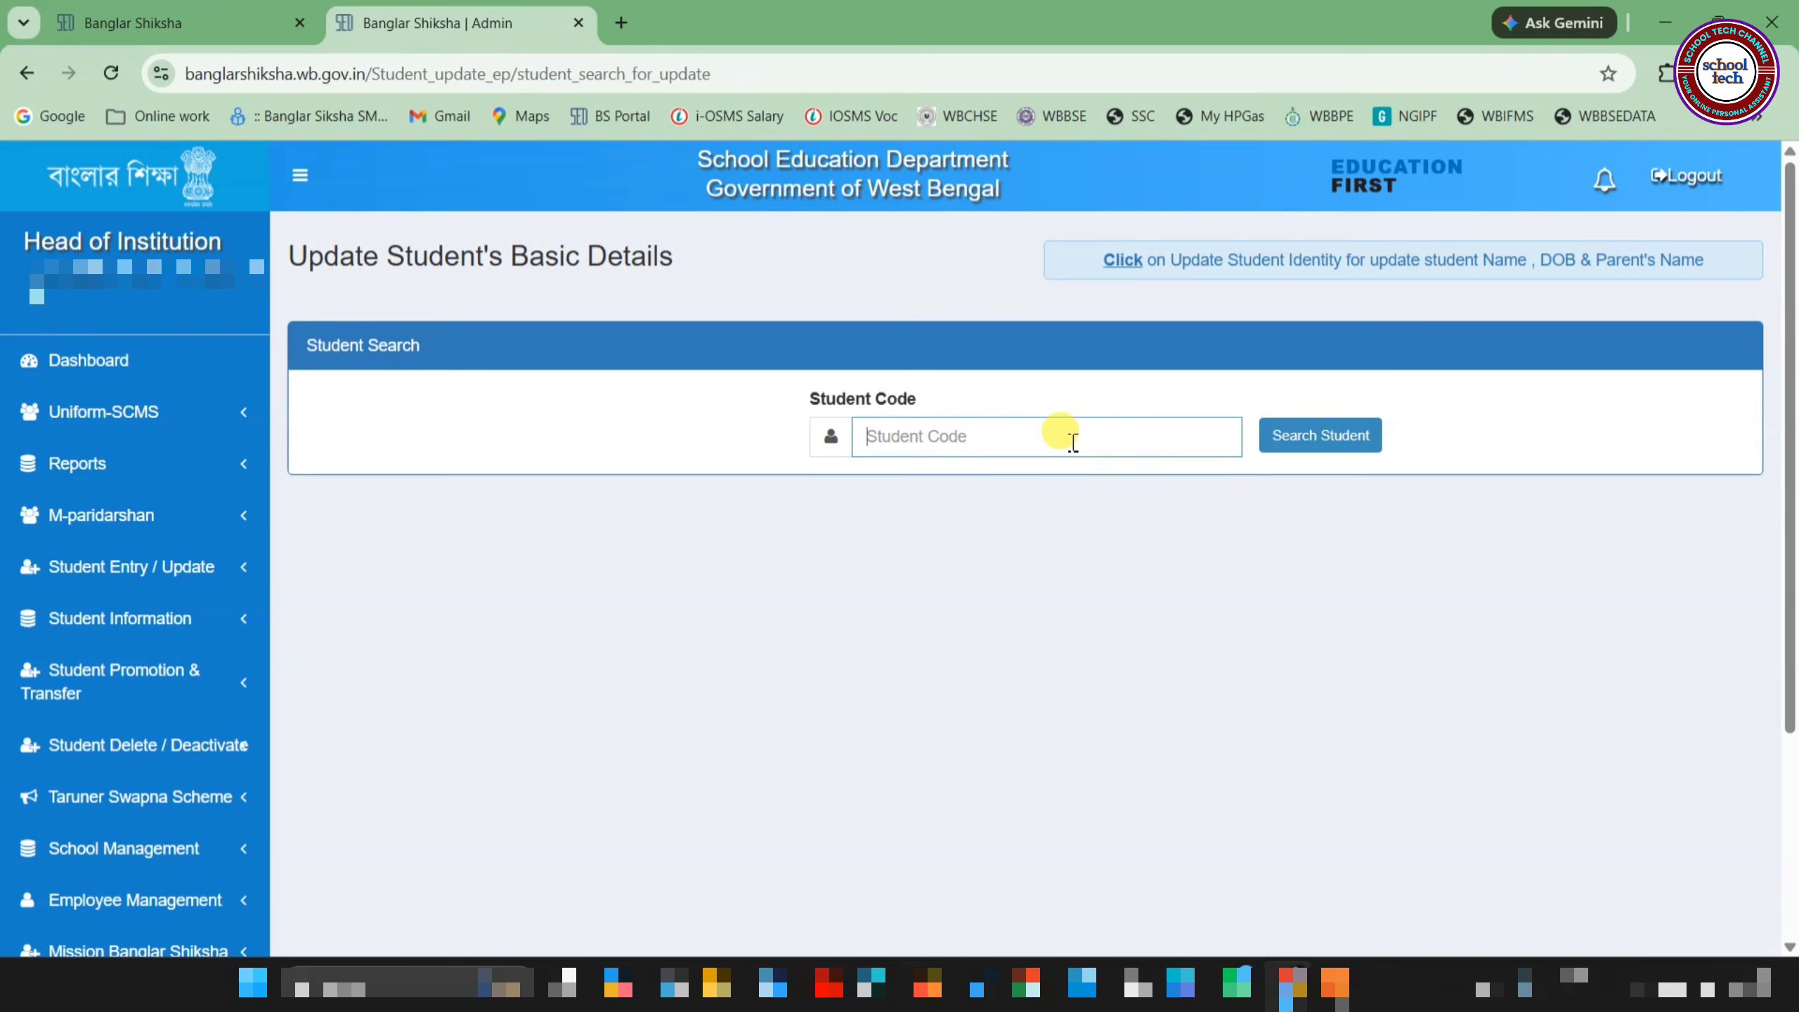
key(ctrl+v)
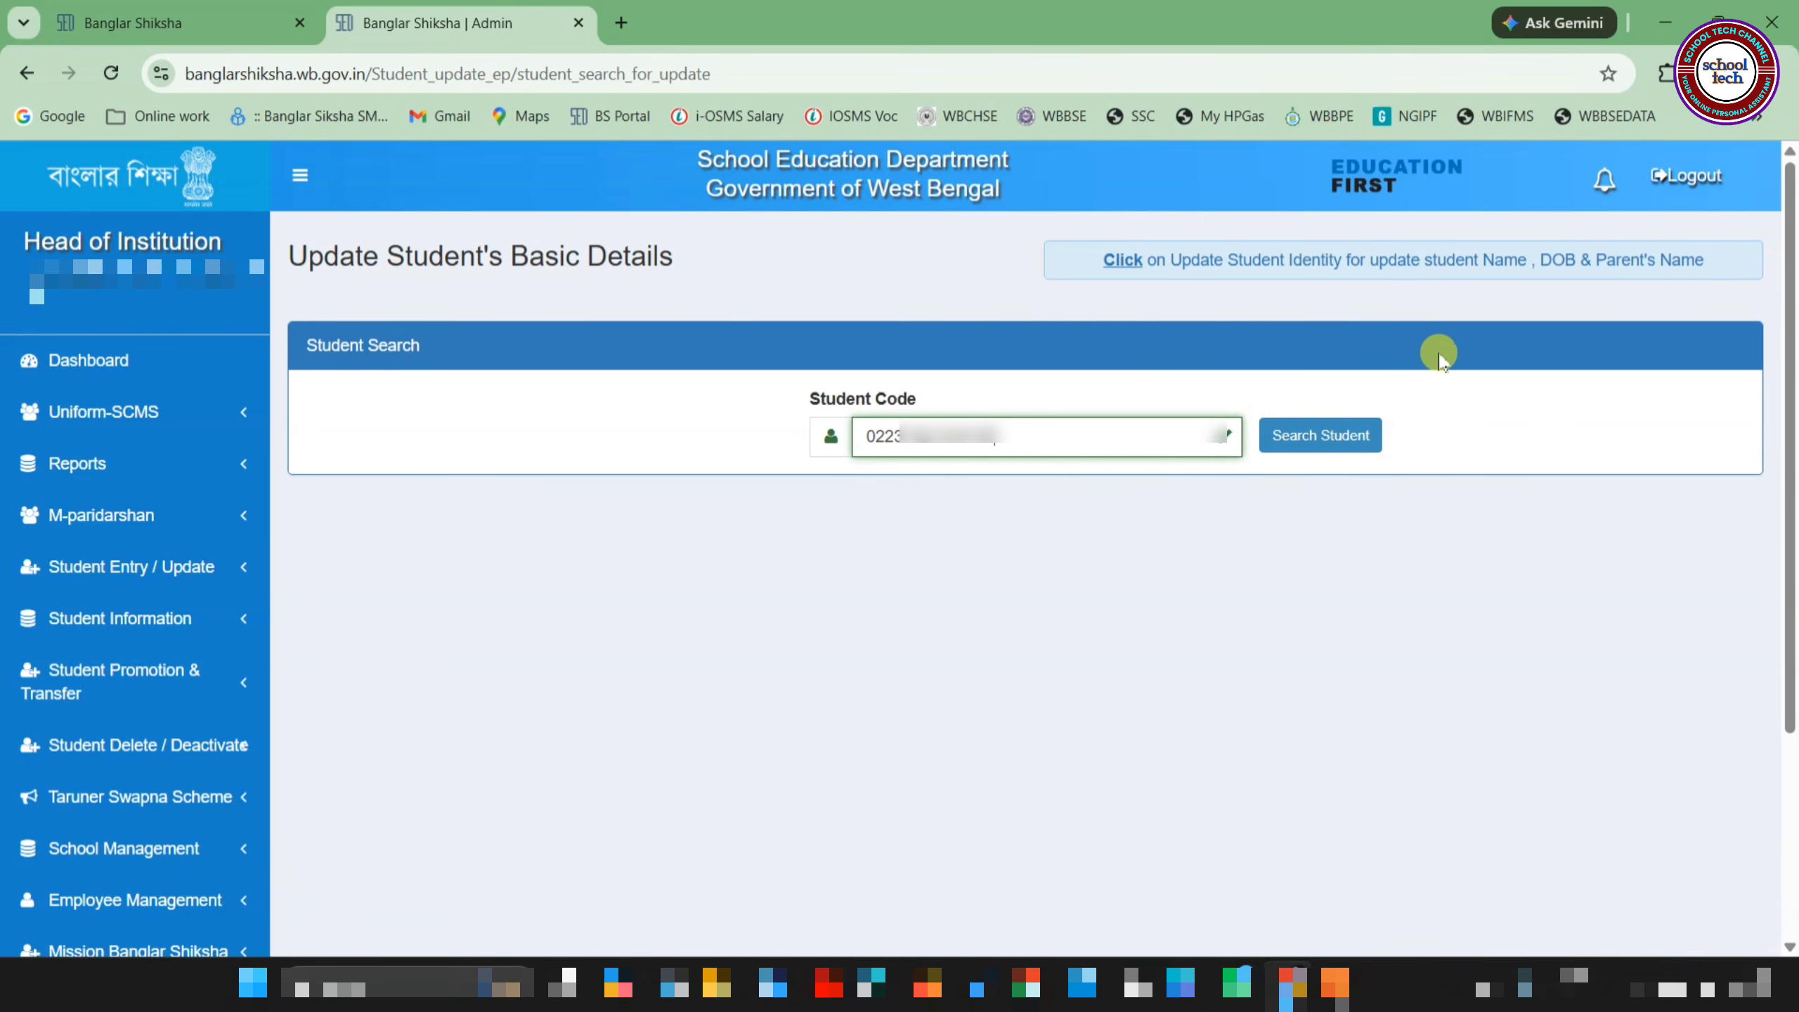
click(1324, 447)
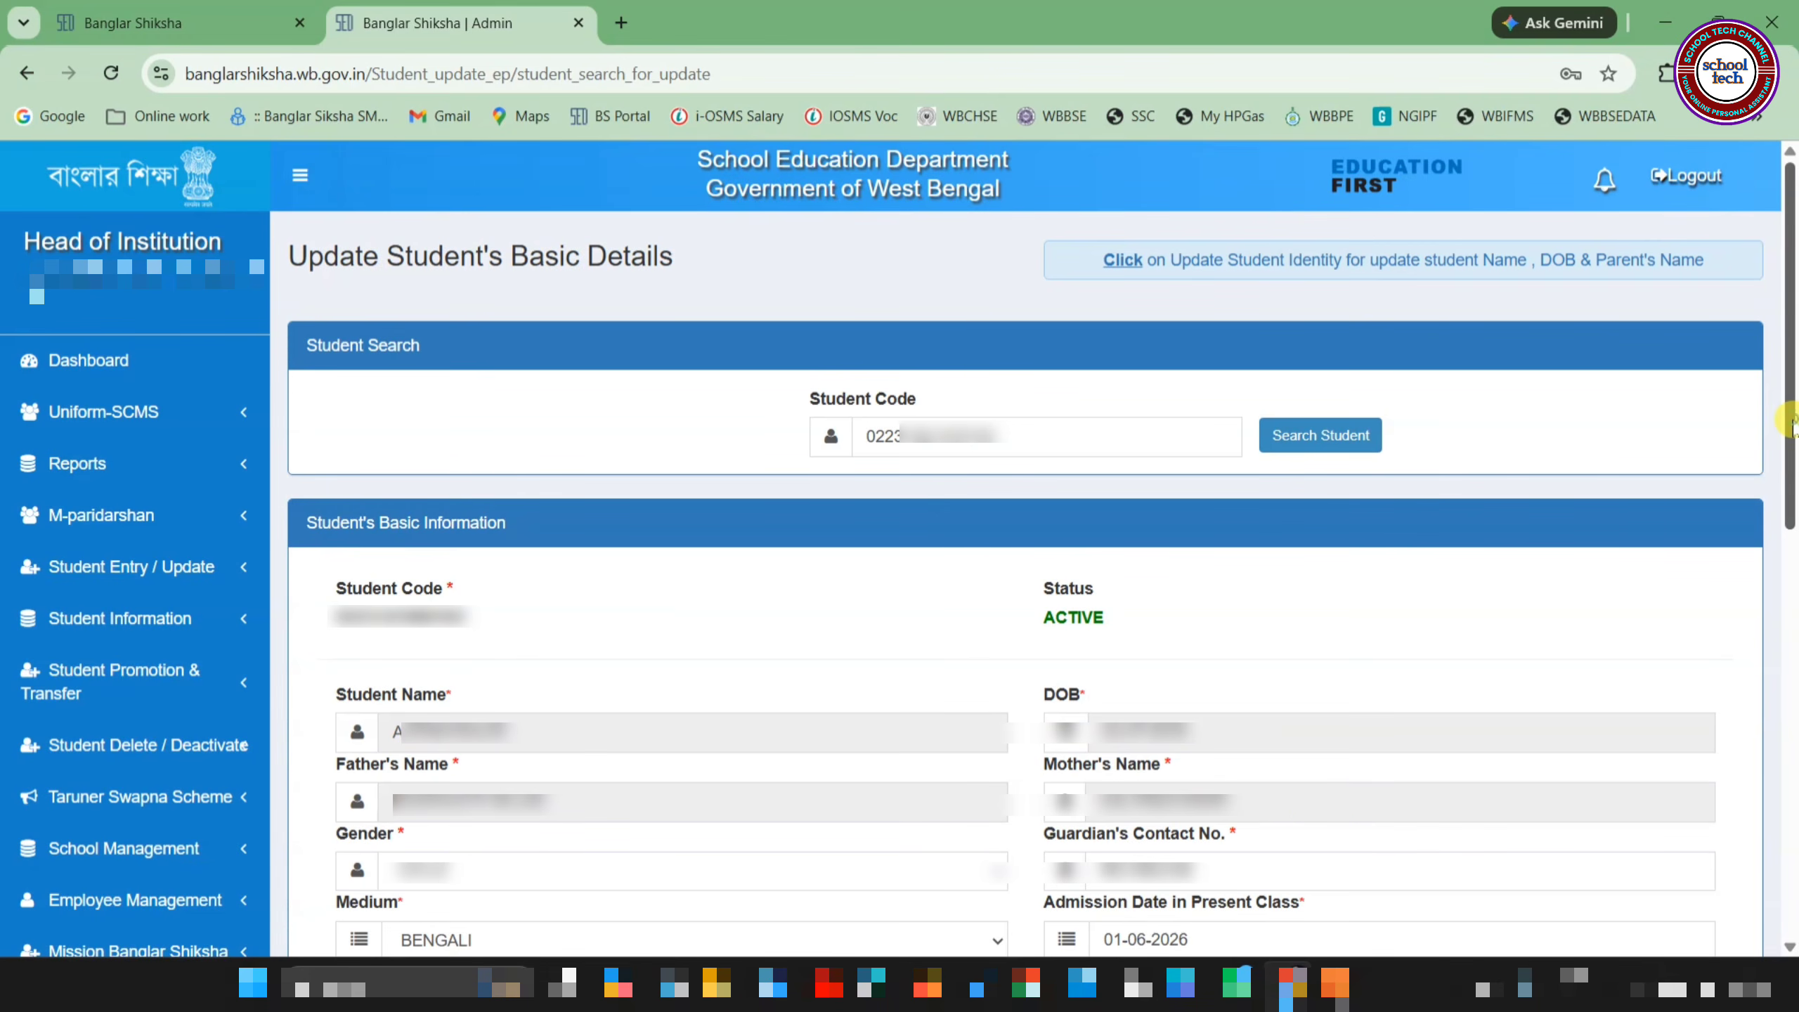
- Save the student's basic details with Update Details at the bottom of the form
drag(1790, 418, 1790, 824)
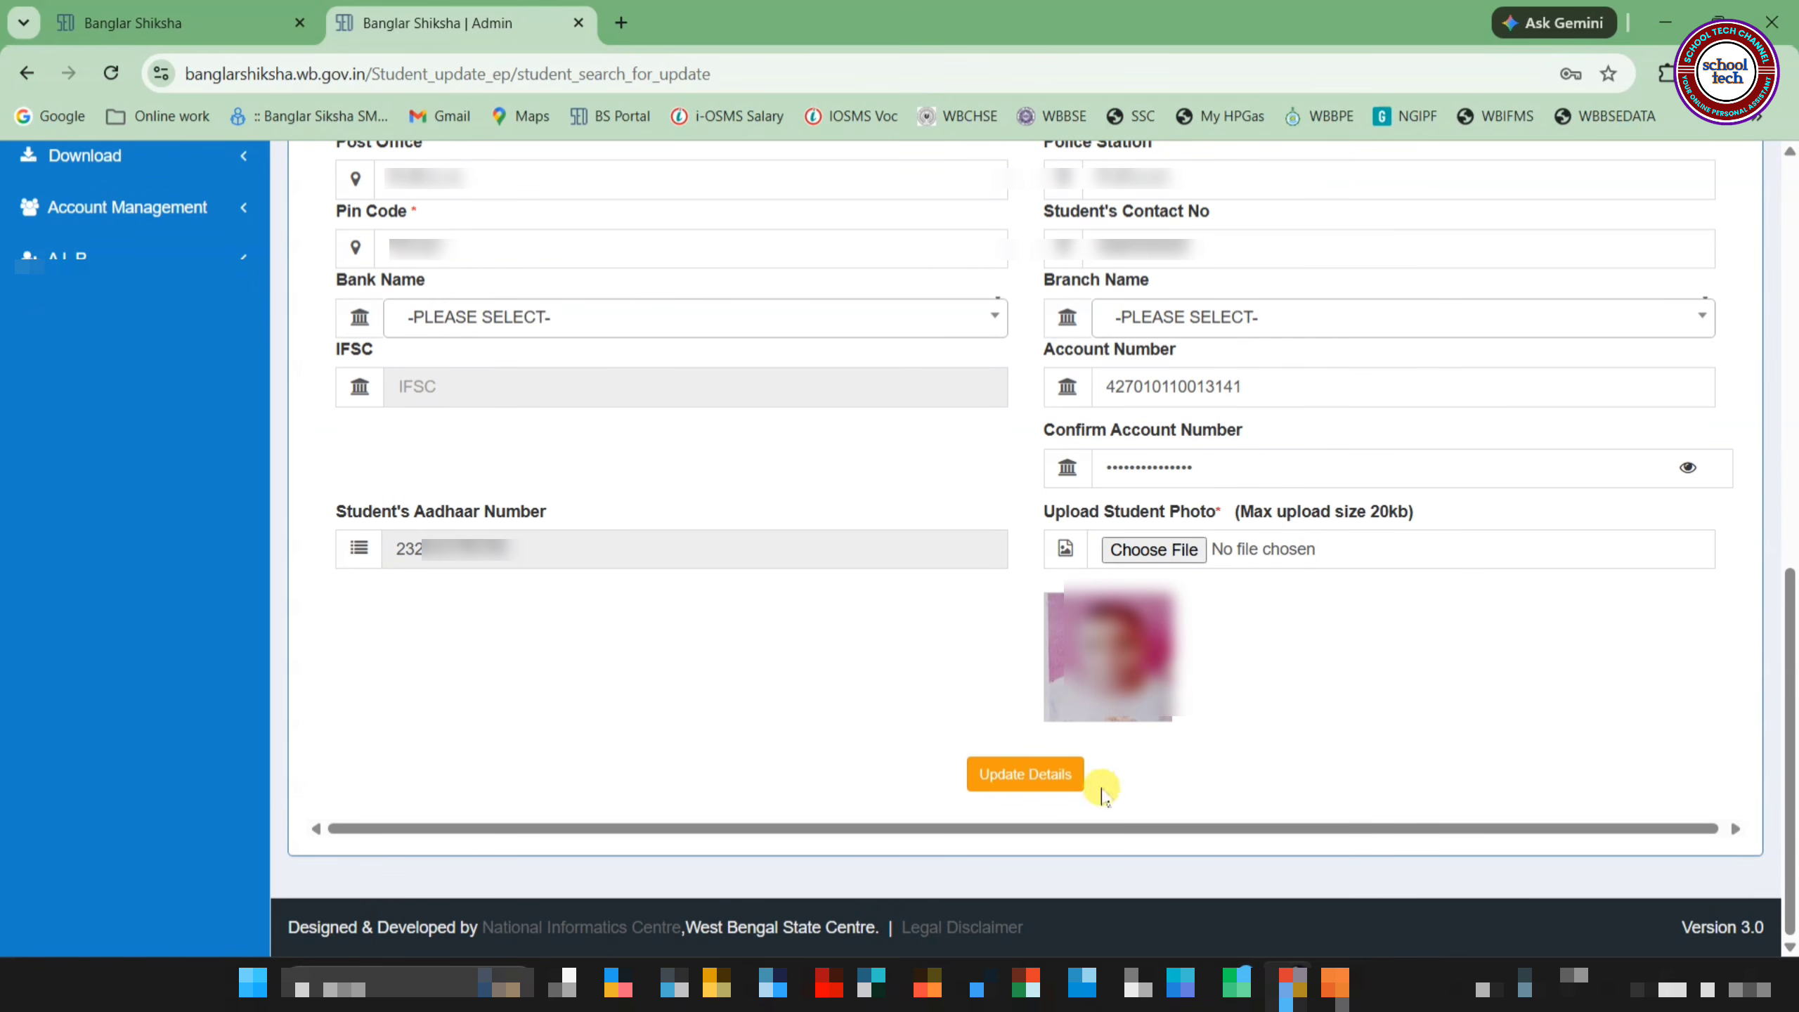
click(1036, 775)
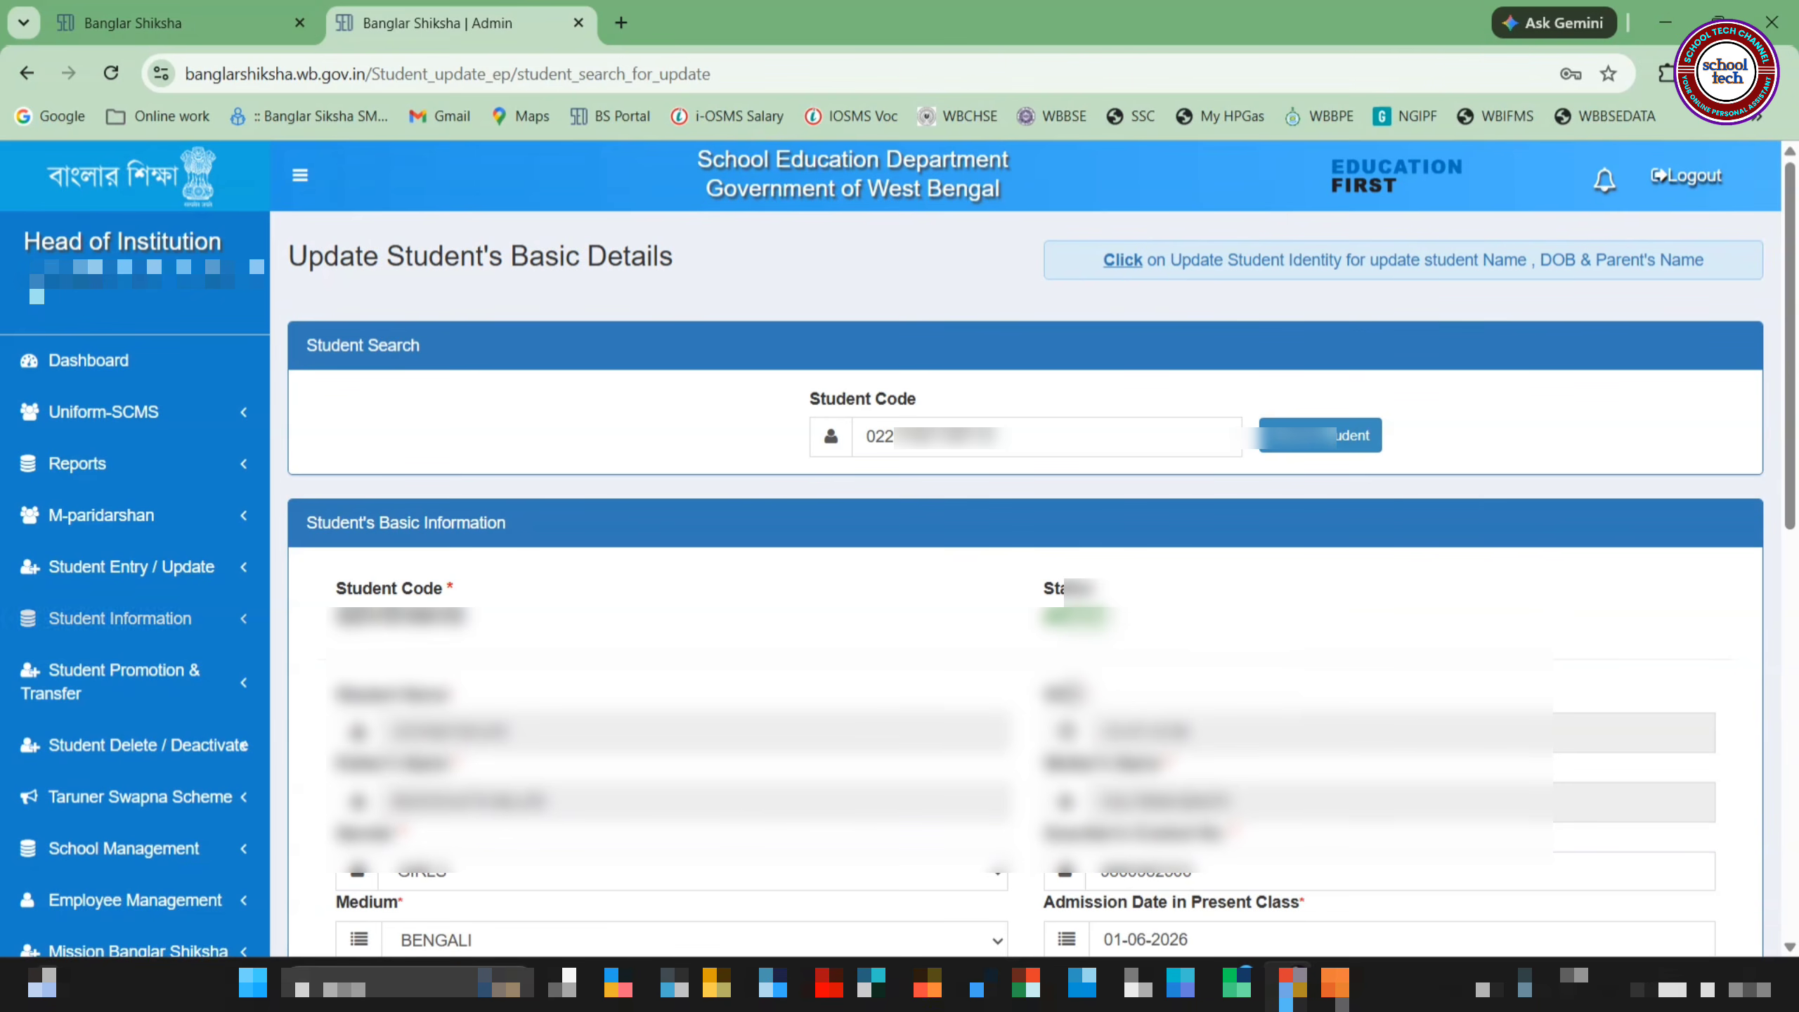
click(91, 579)
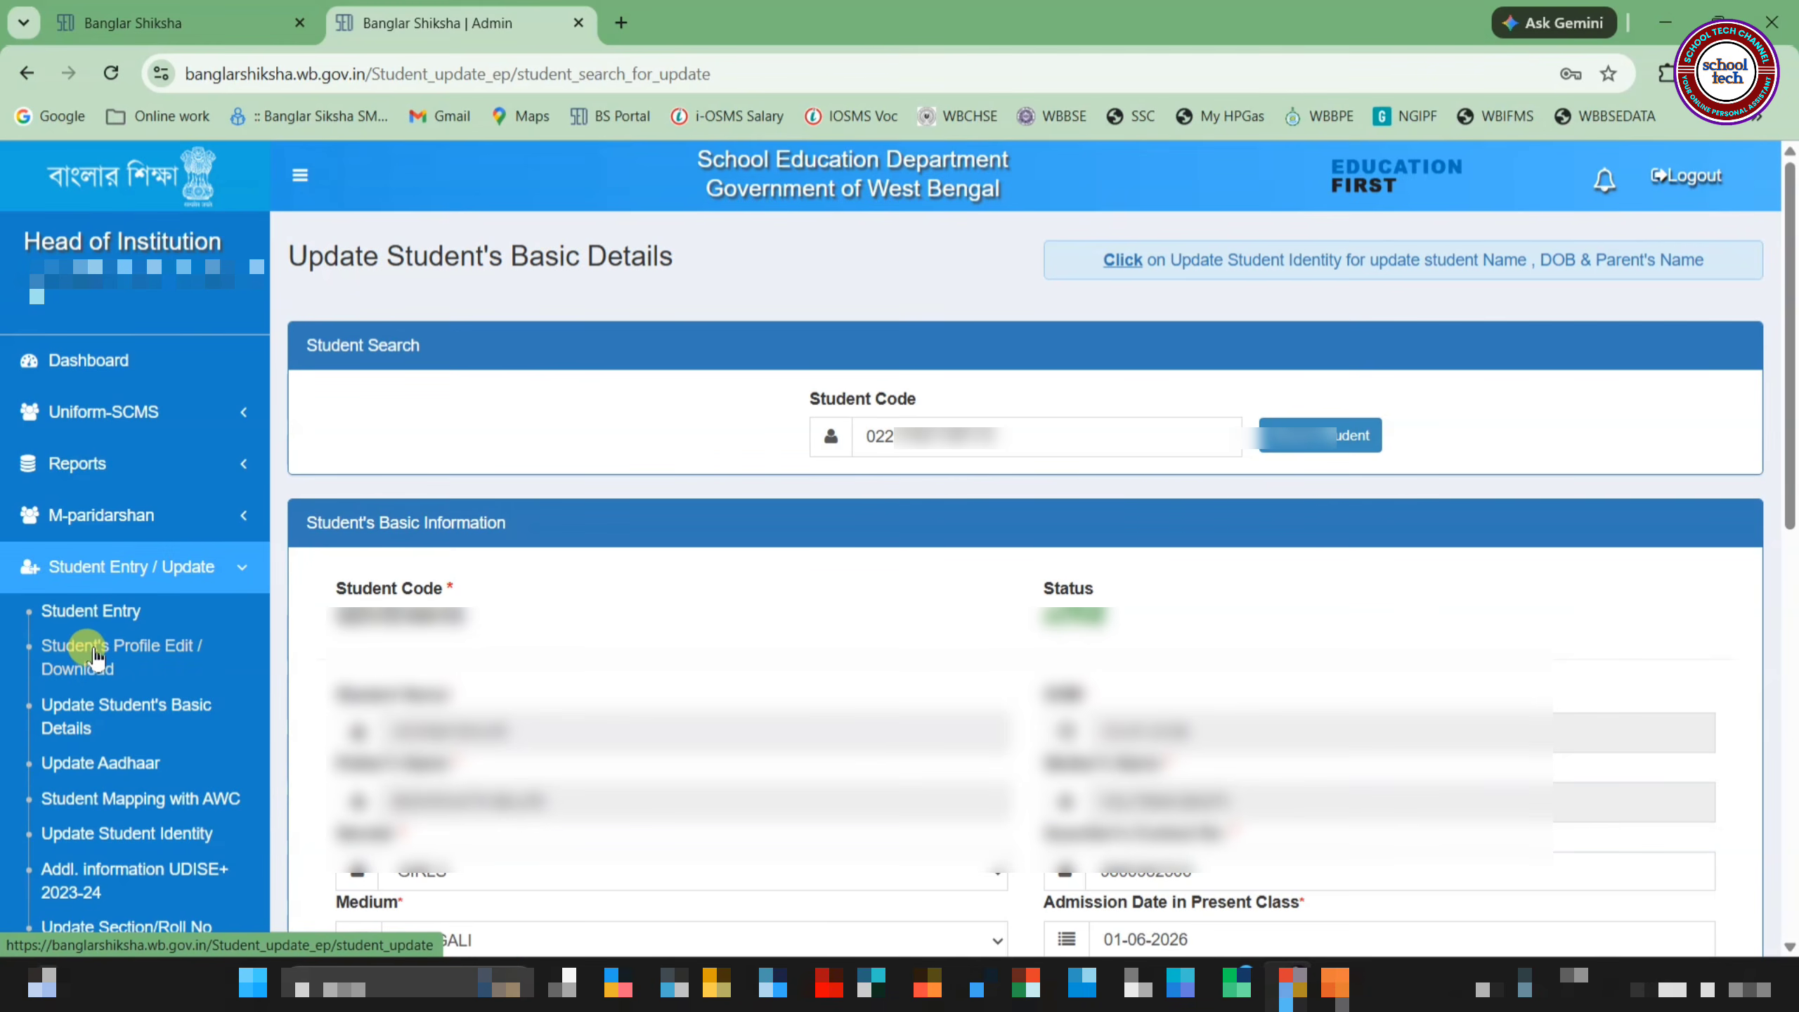
- Look up the student by code on the Update Parent's Basic Details page
click(106, 841)
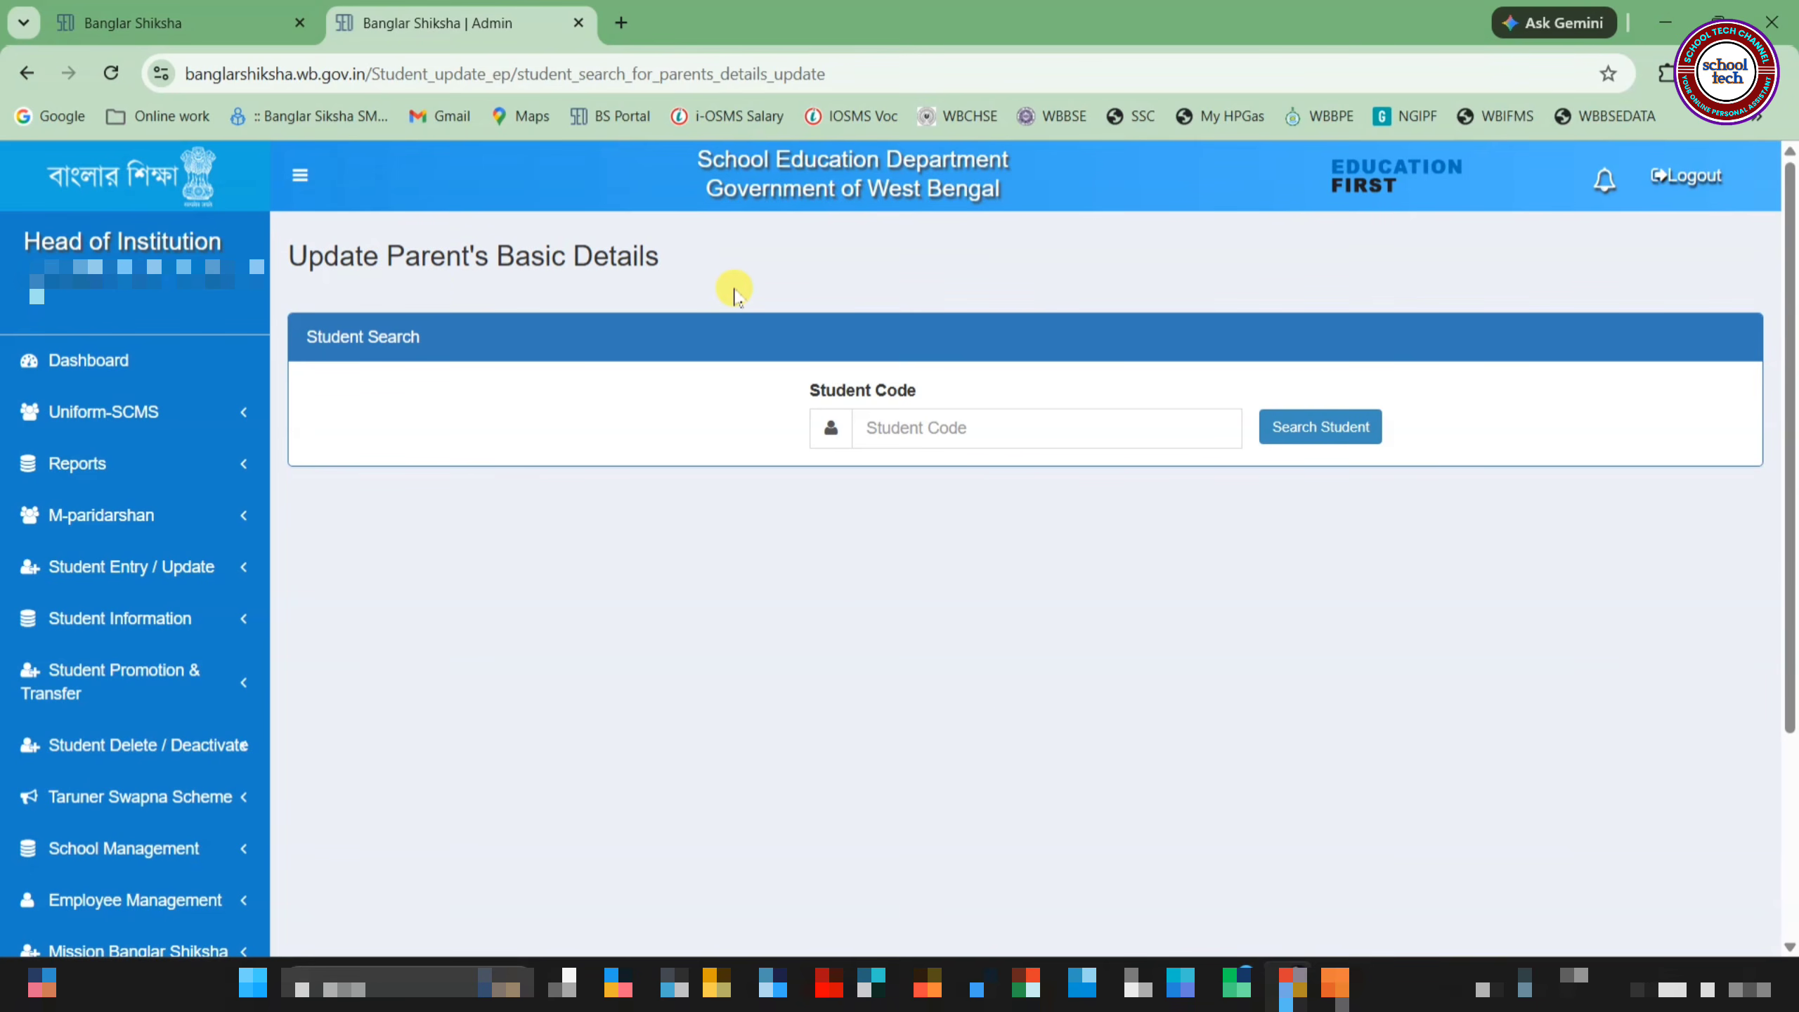
click(986, 428)
key(ctrl+v)
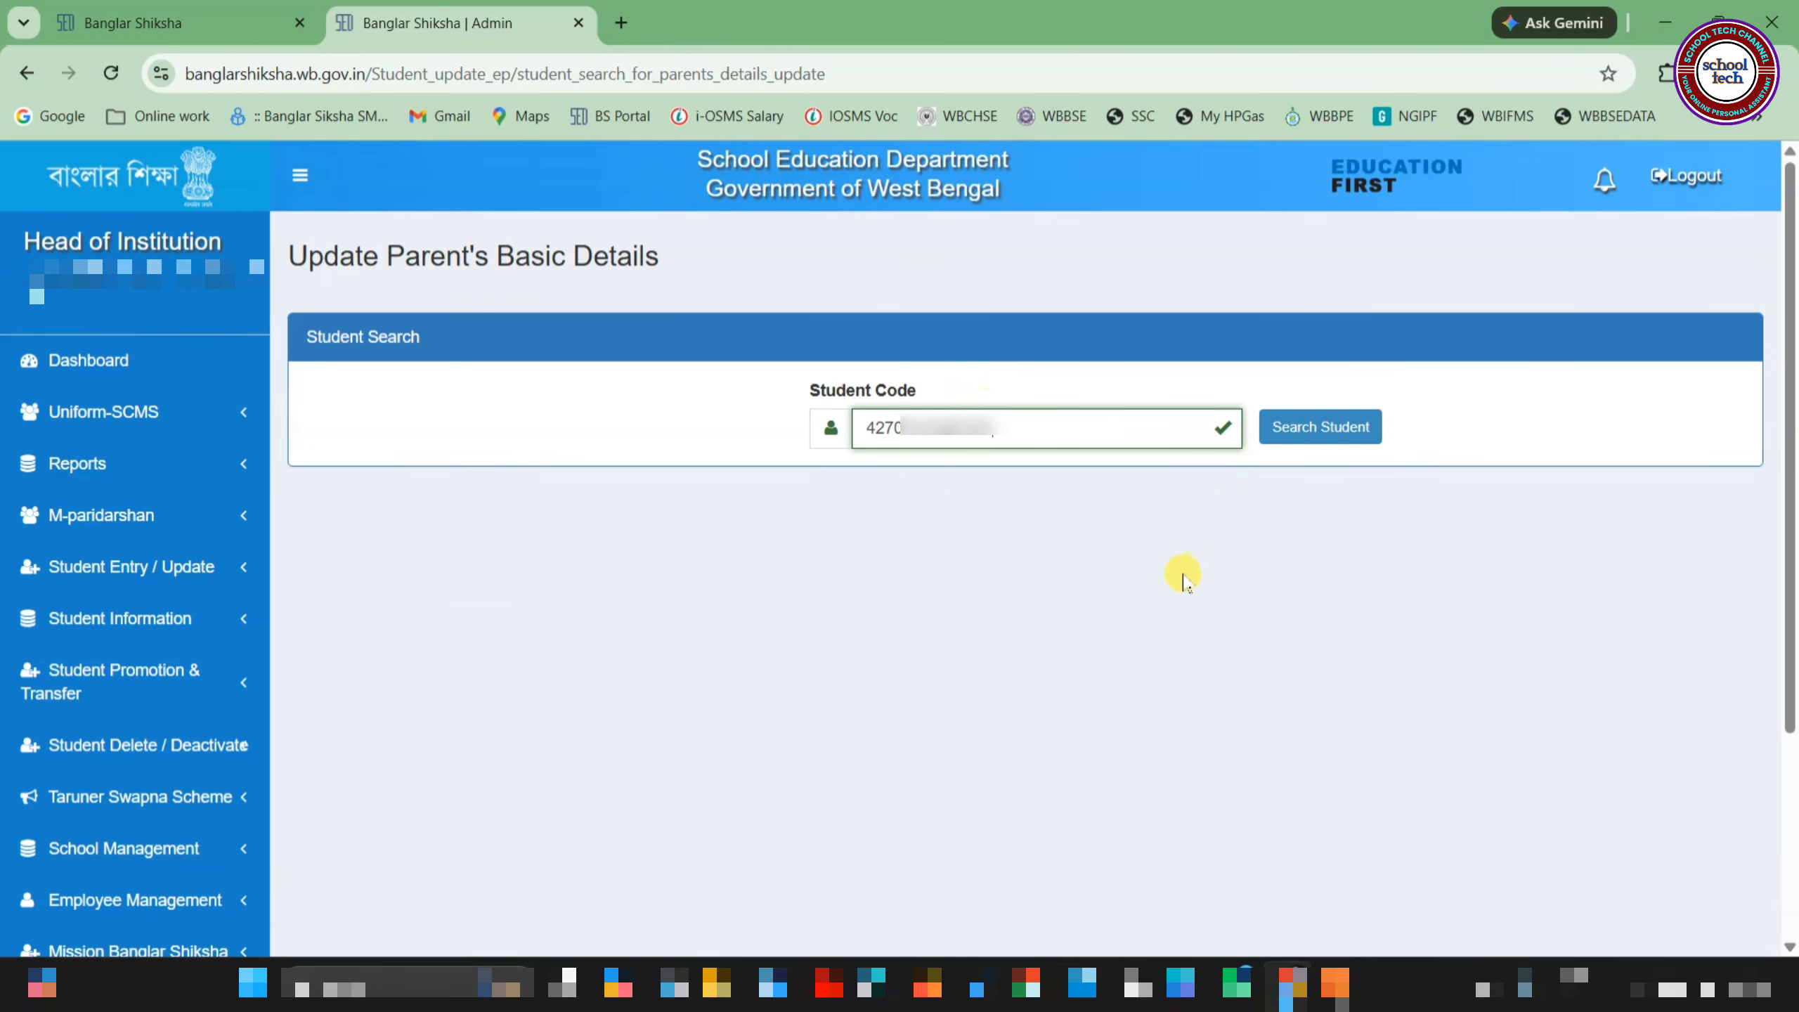
click(1316, 428)
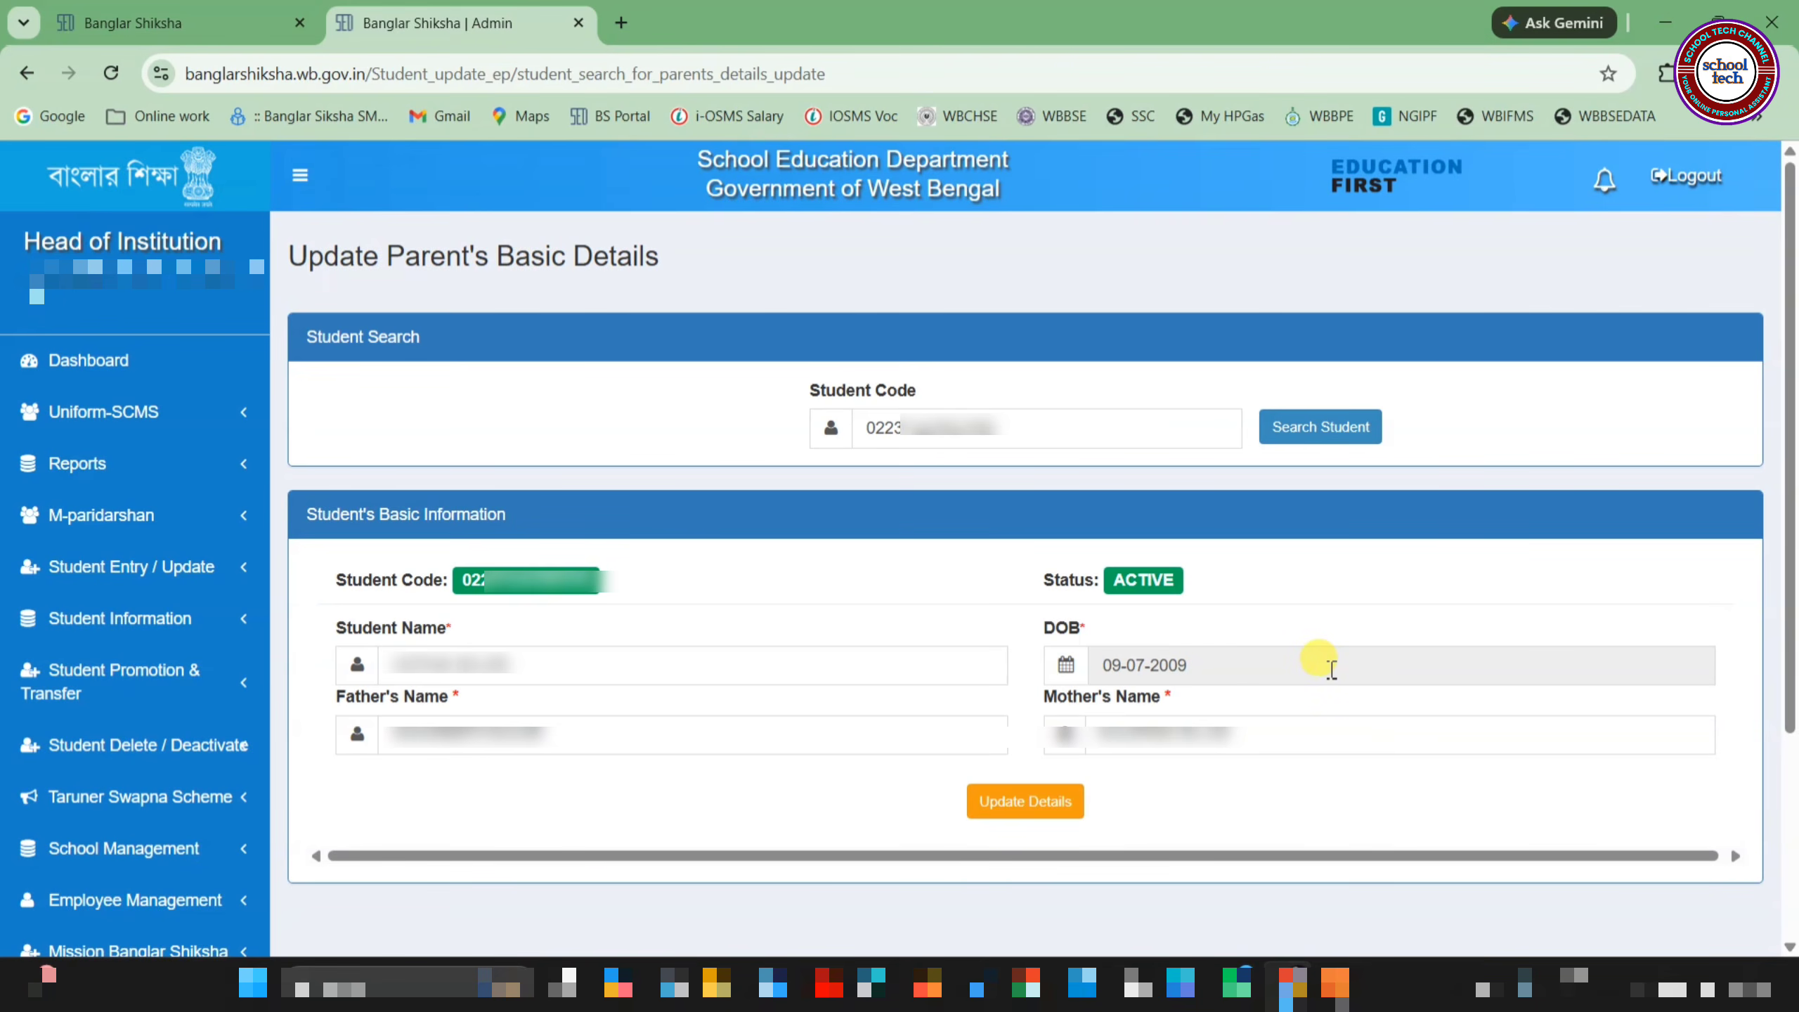
click(1217, 663)
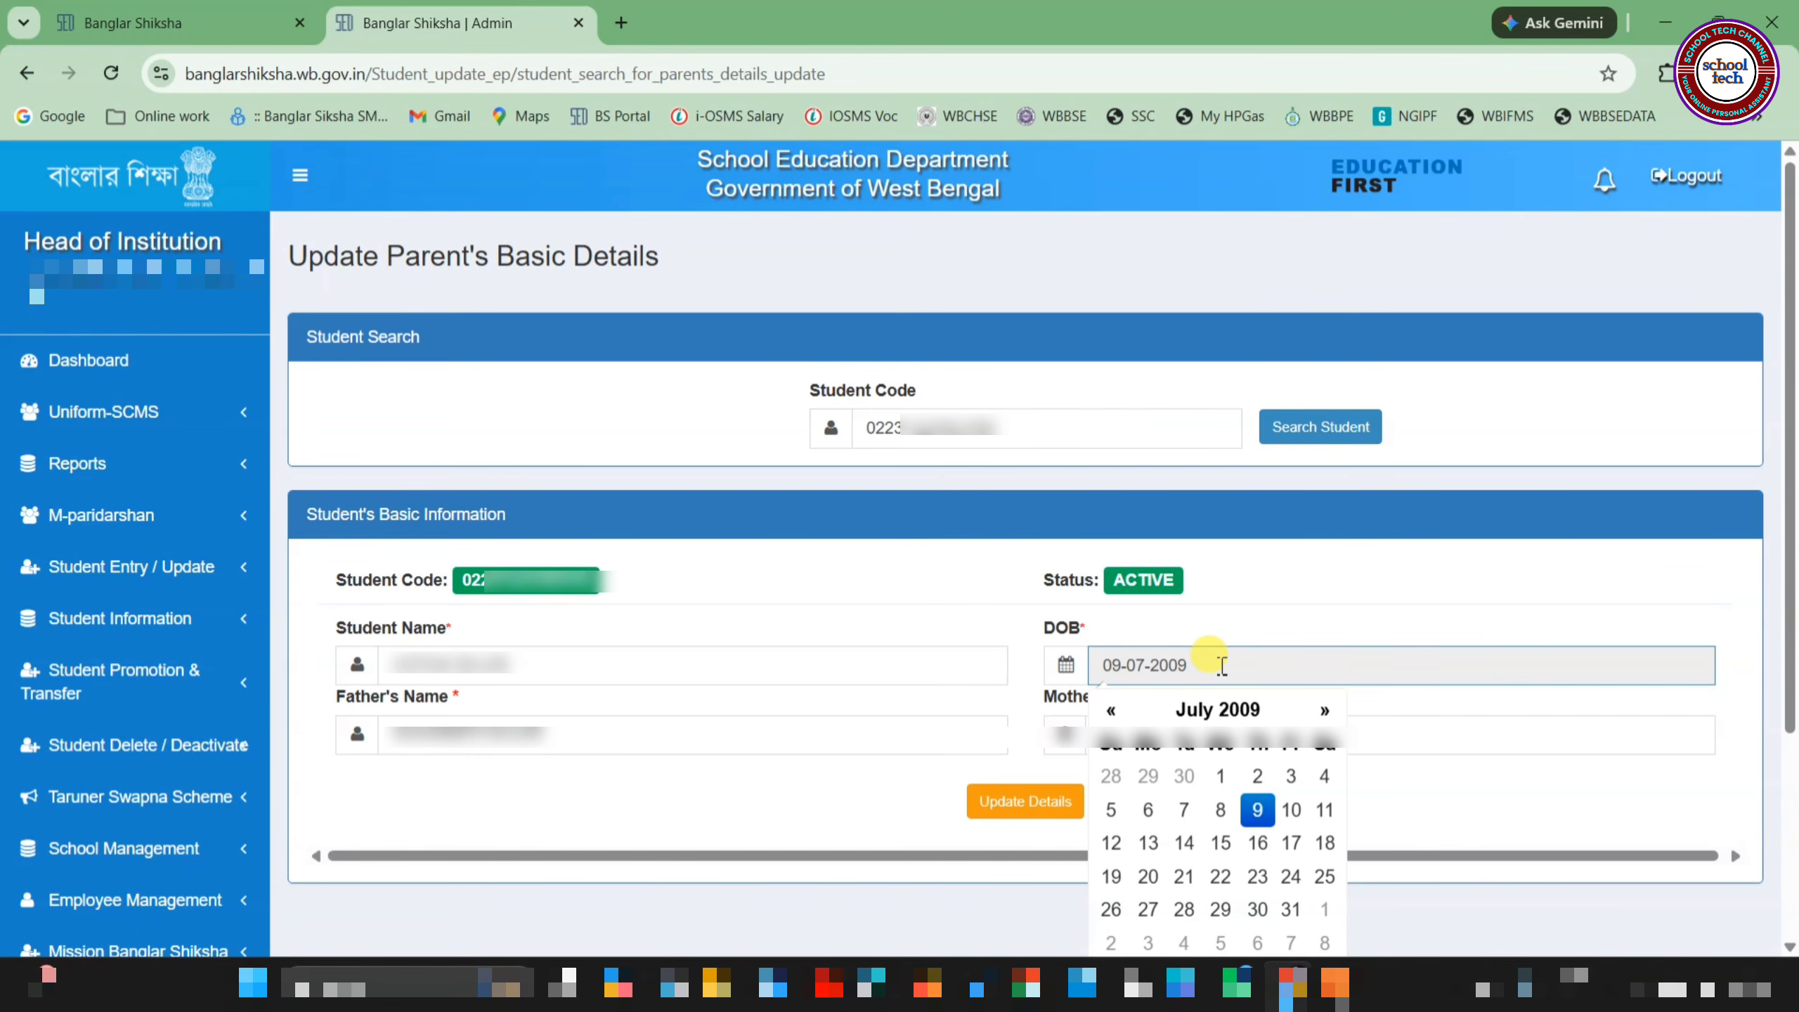
click(1323, 710)
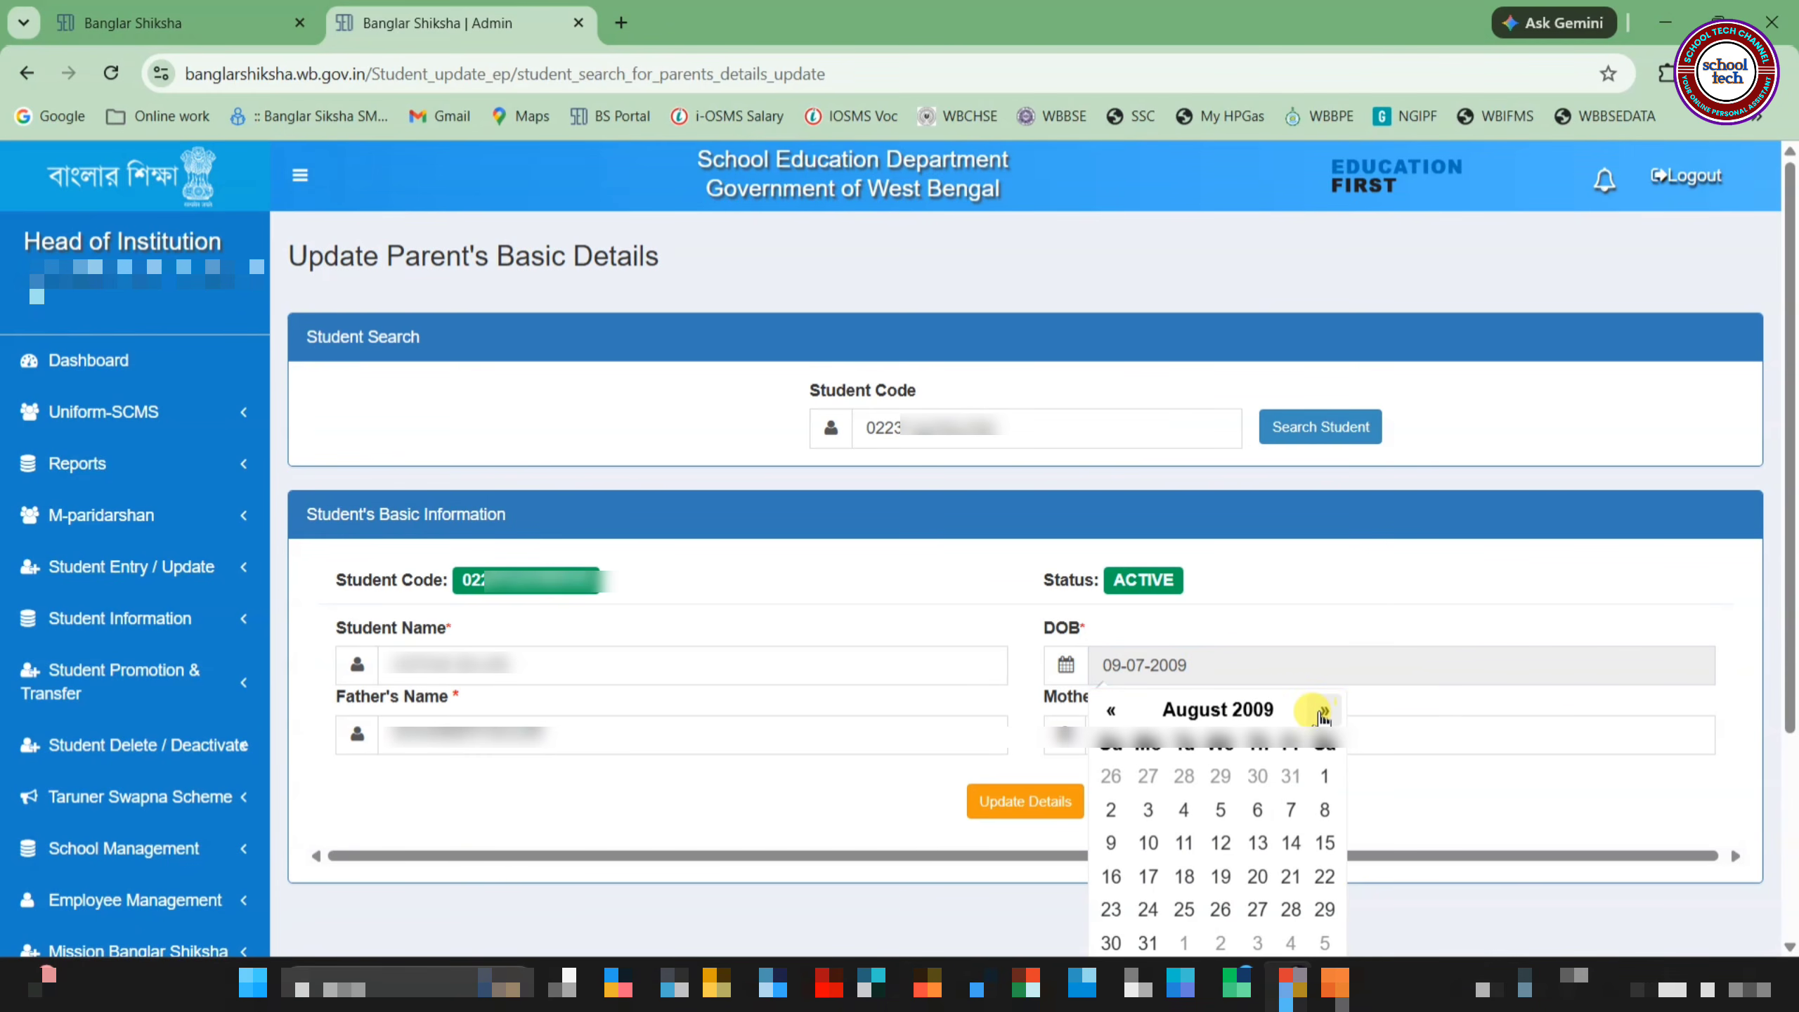
click(1220, 843)
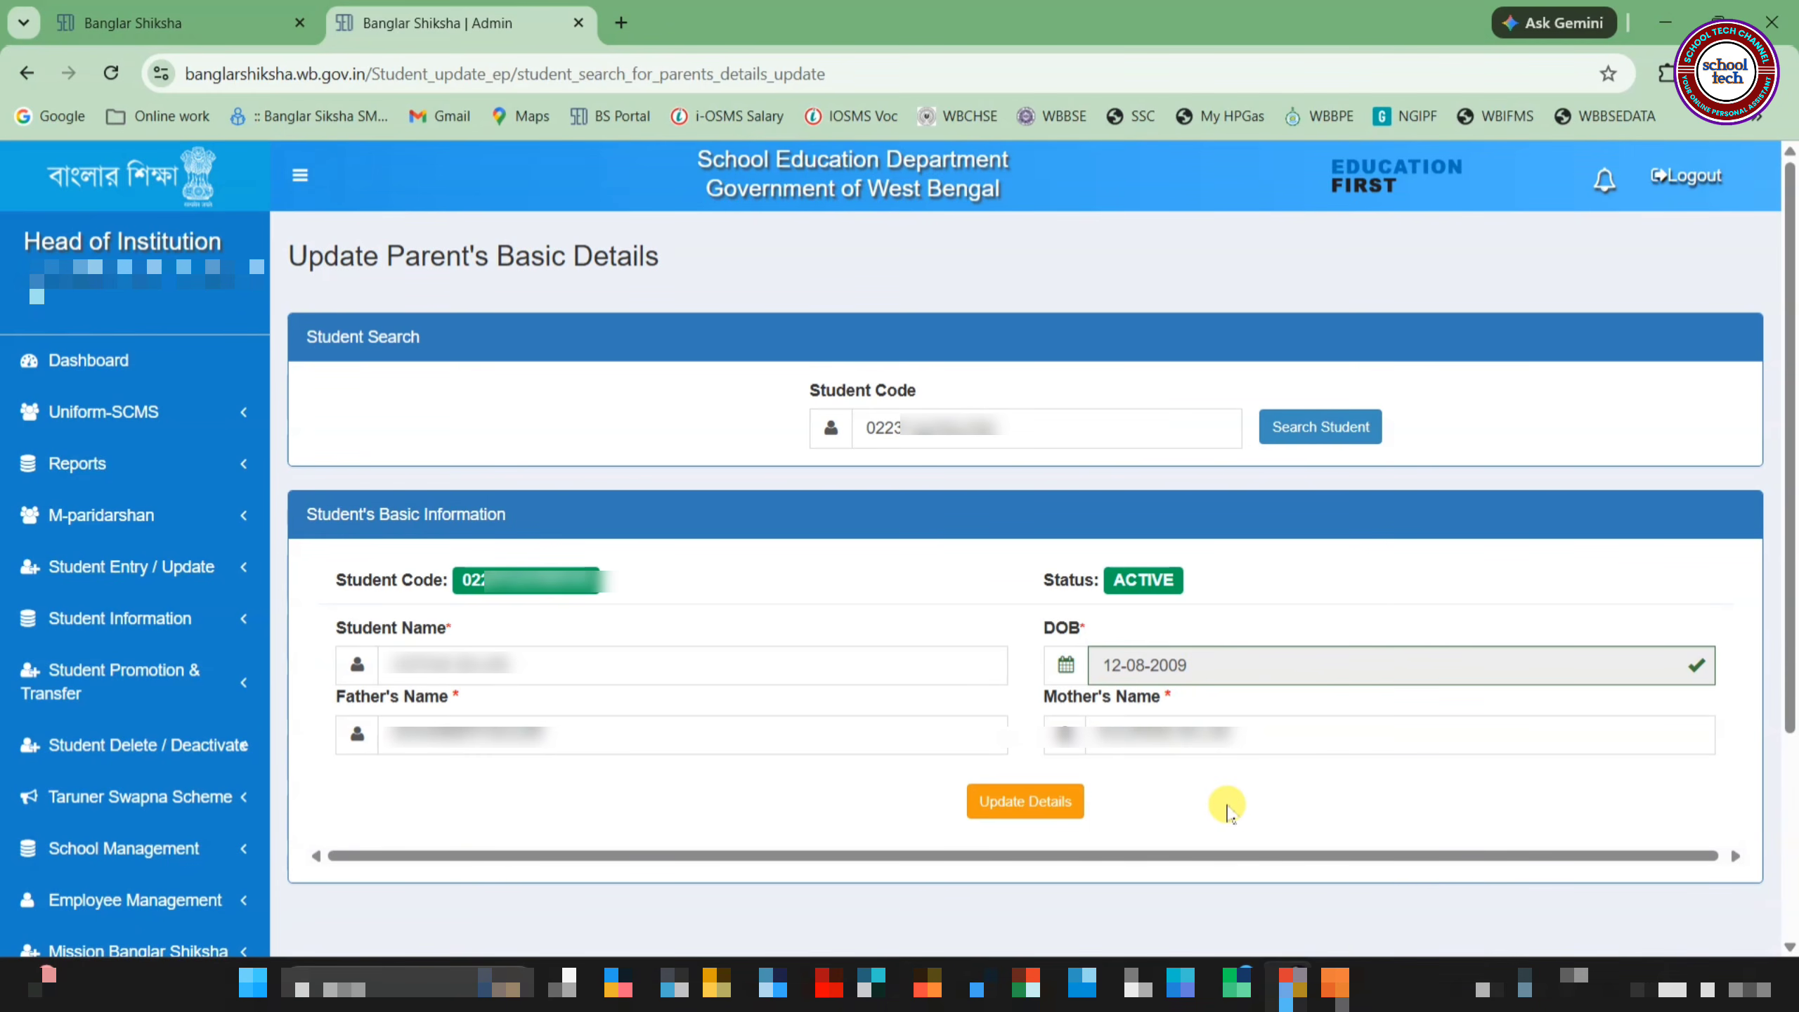
click(1028, 804)
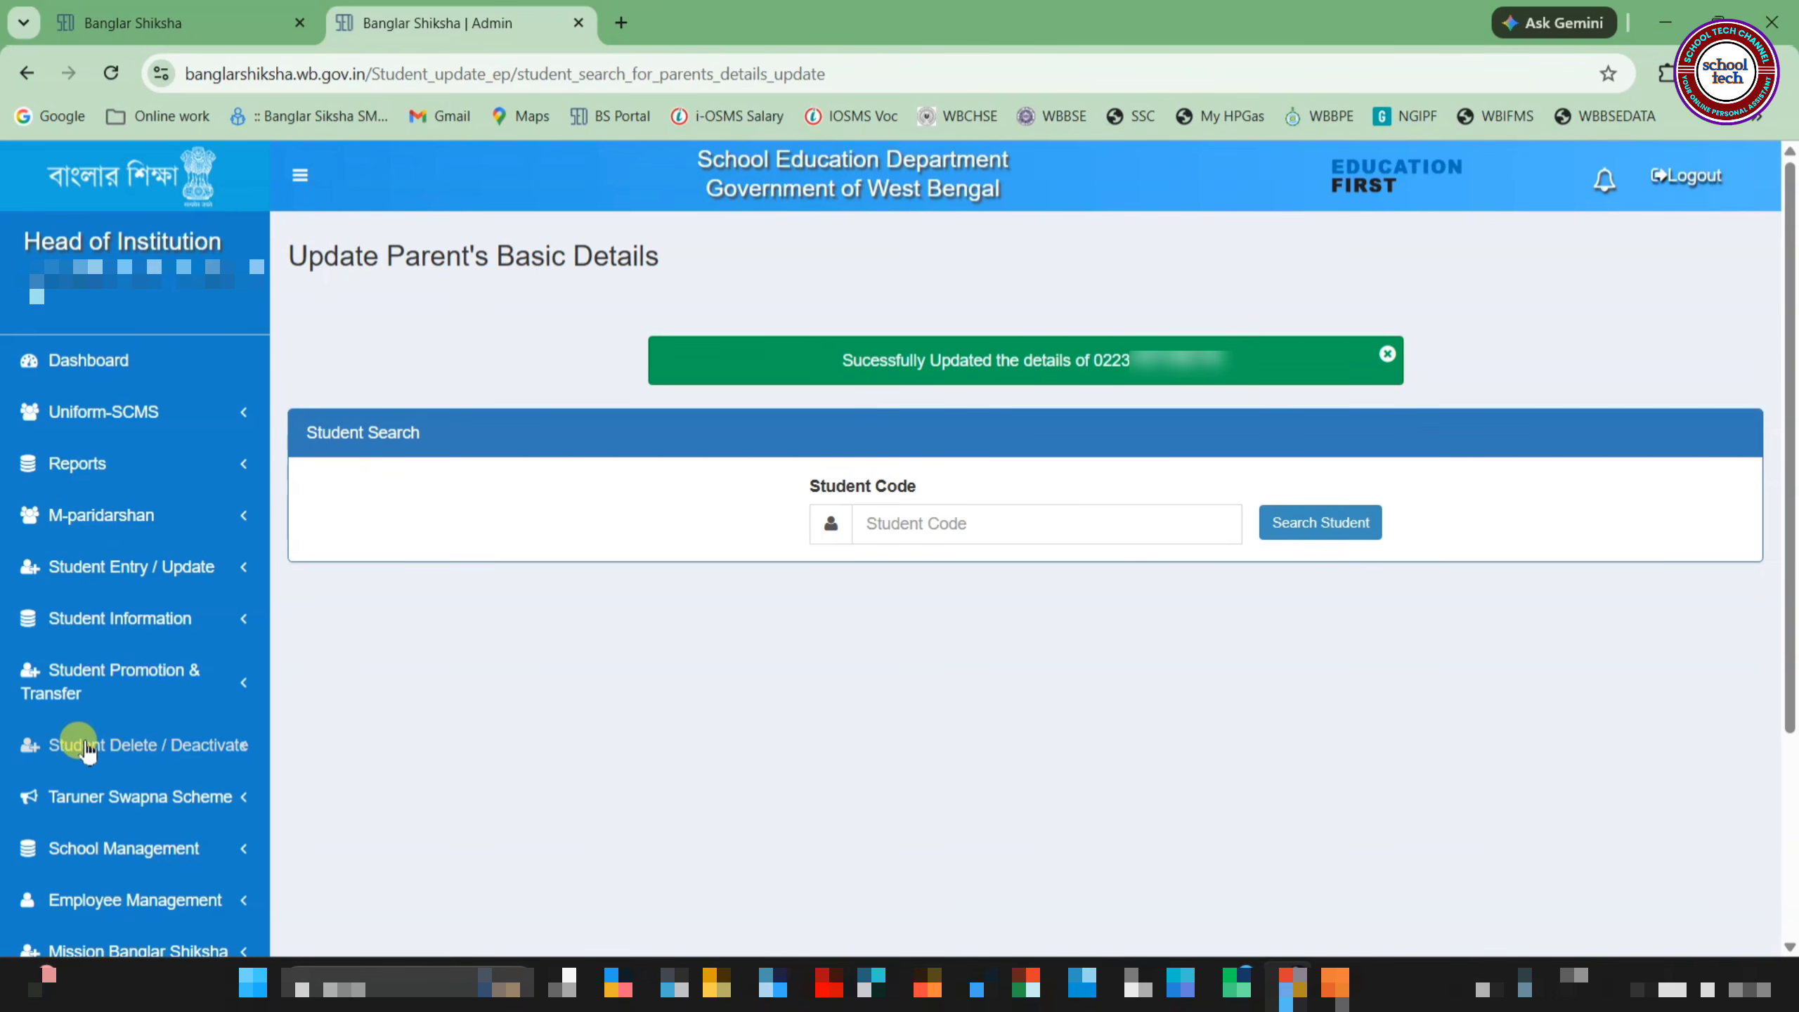
- Expand the Student Entry / Update sidebar menu after the success confirmation
click(104, 571)
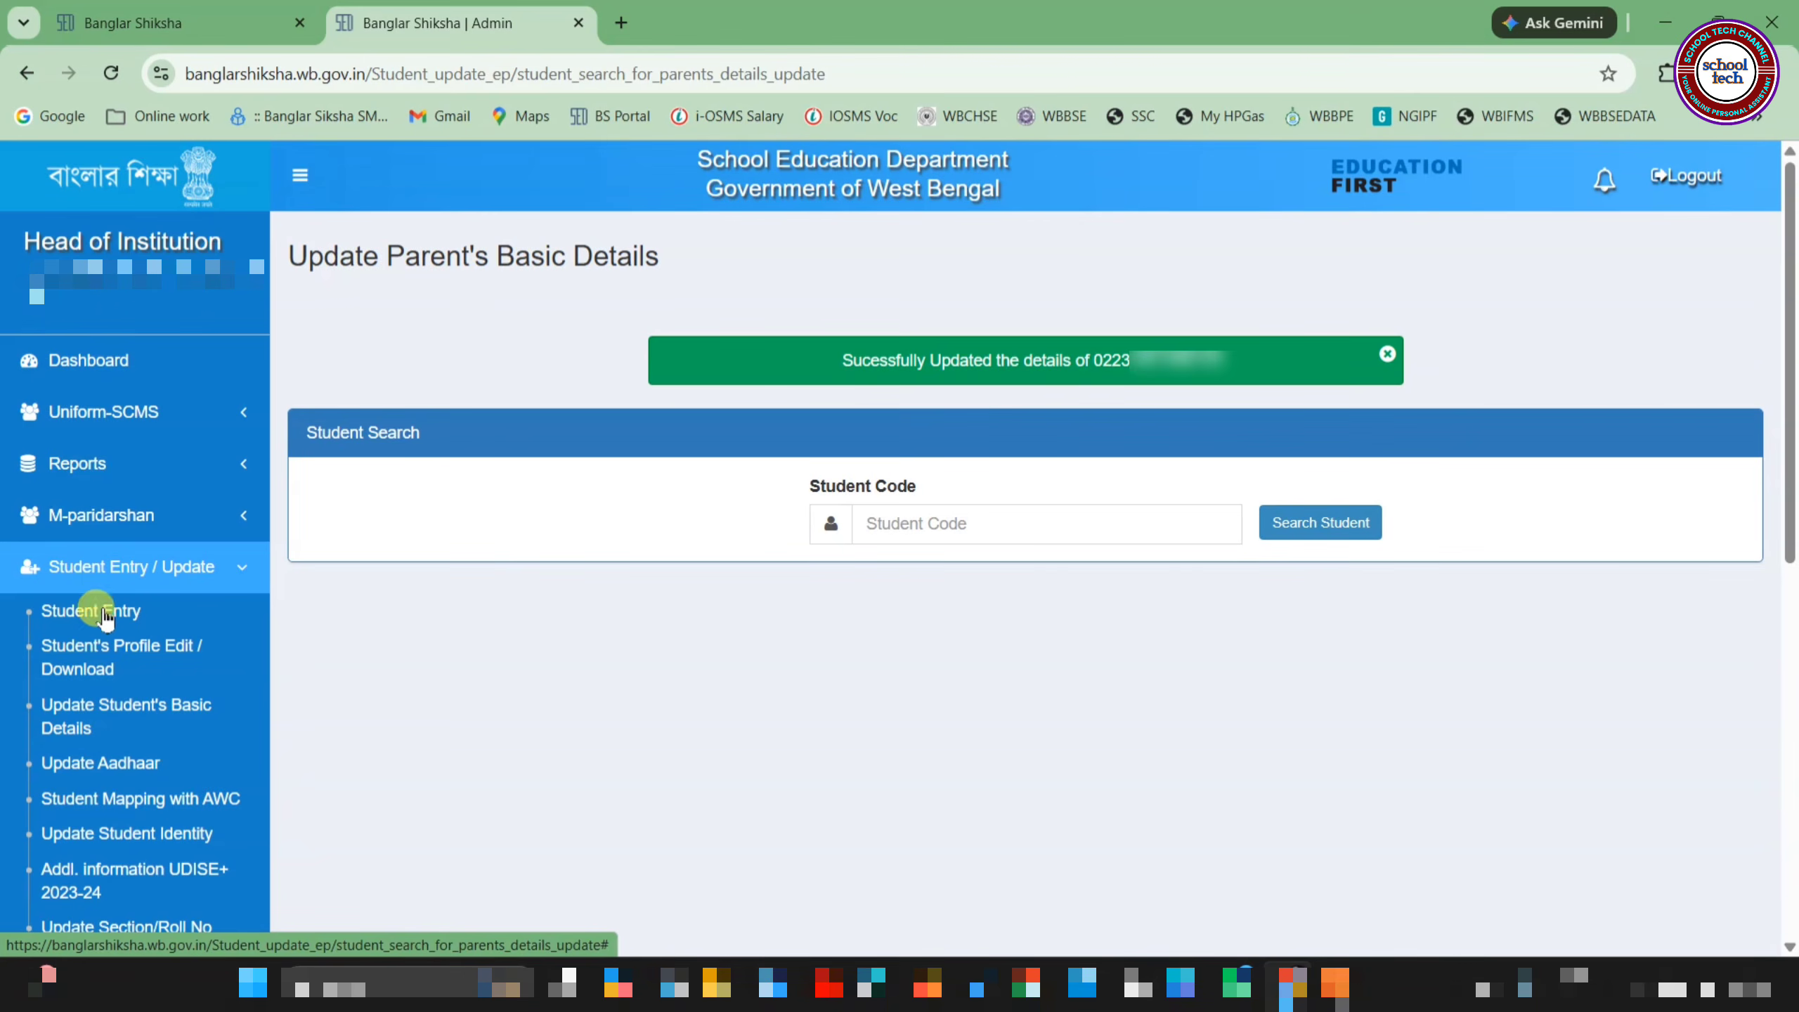
- Search the student code under Student's Profile Edit / Download to view their details
click(136, 654)
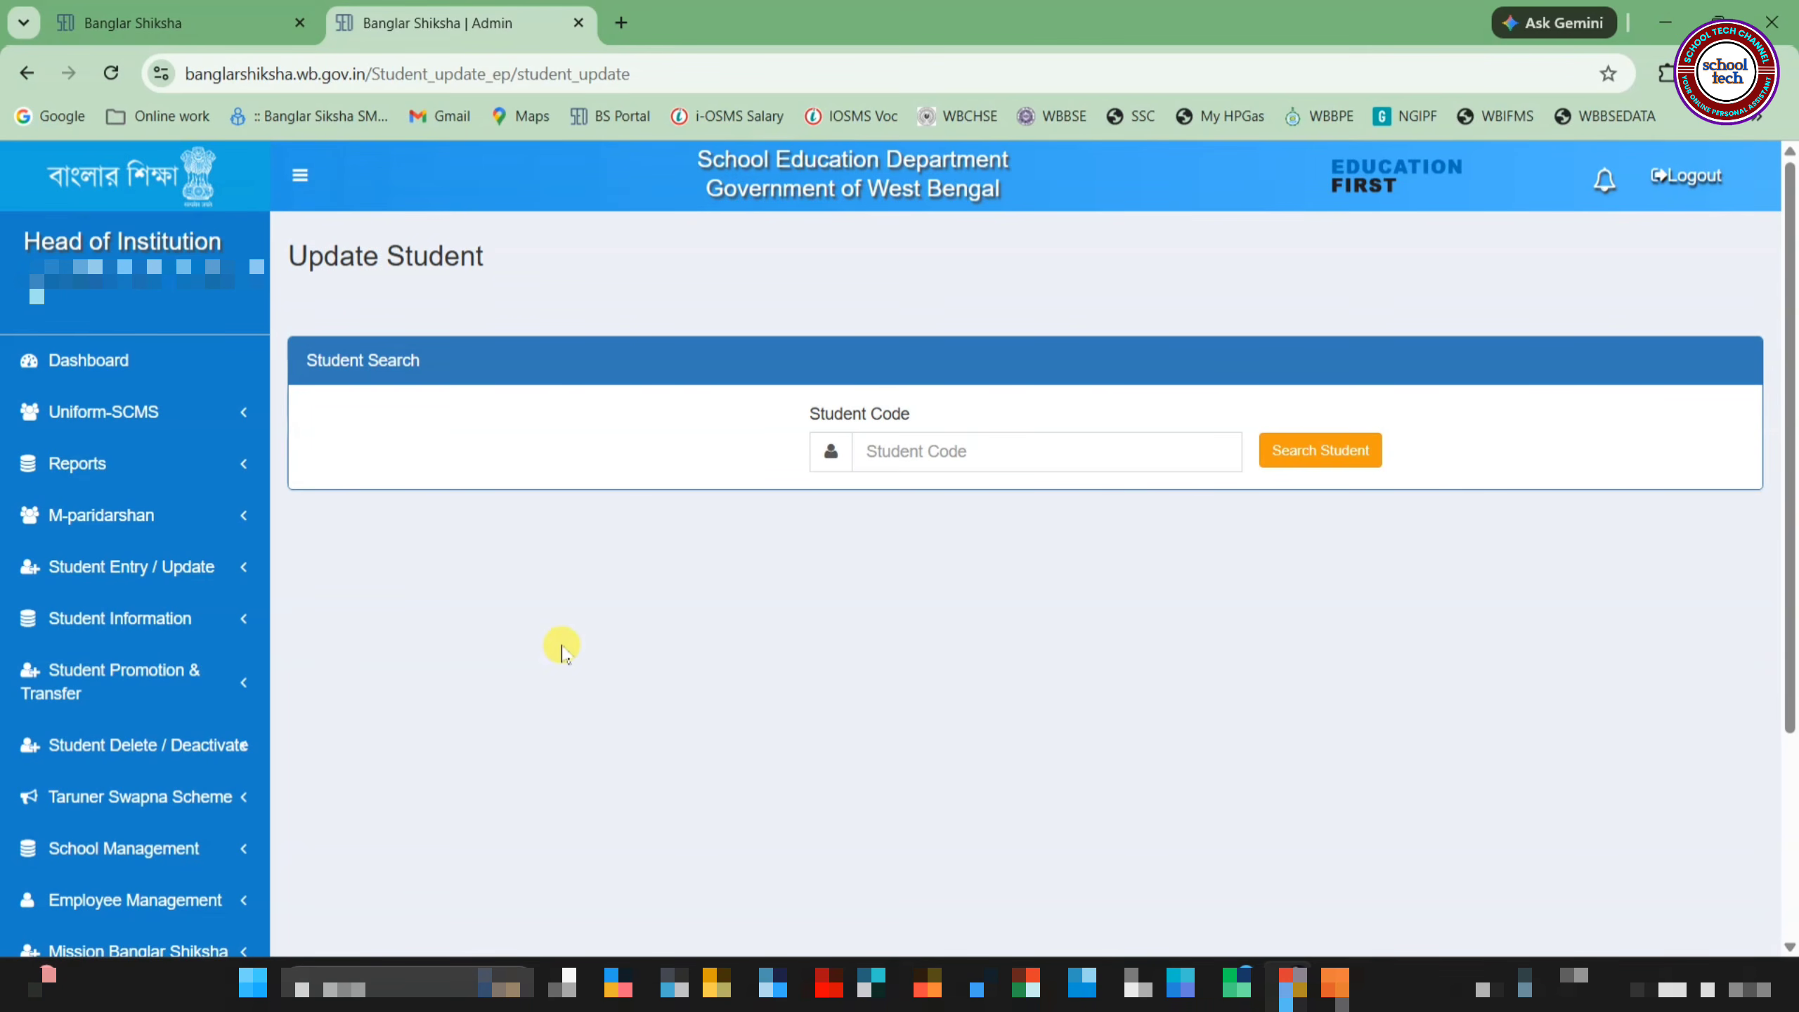
click(956, 454)
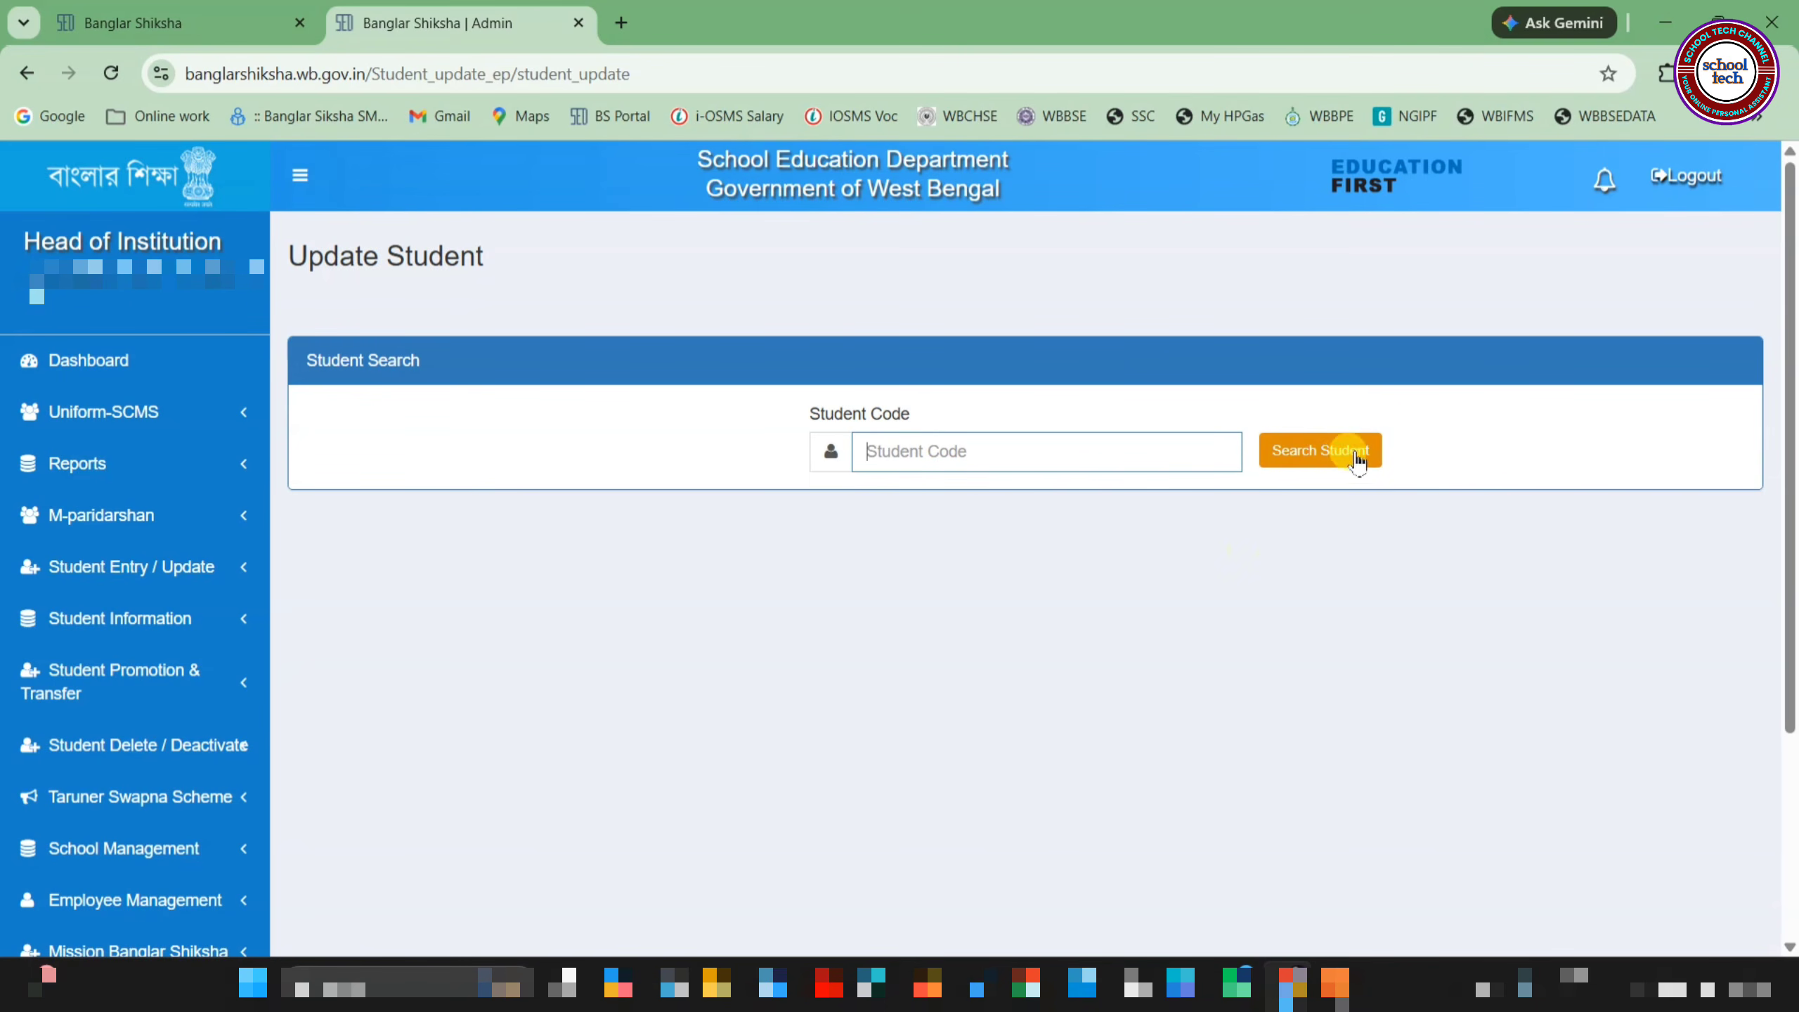
click(1331, 457)
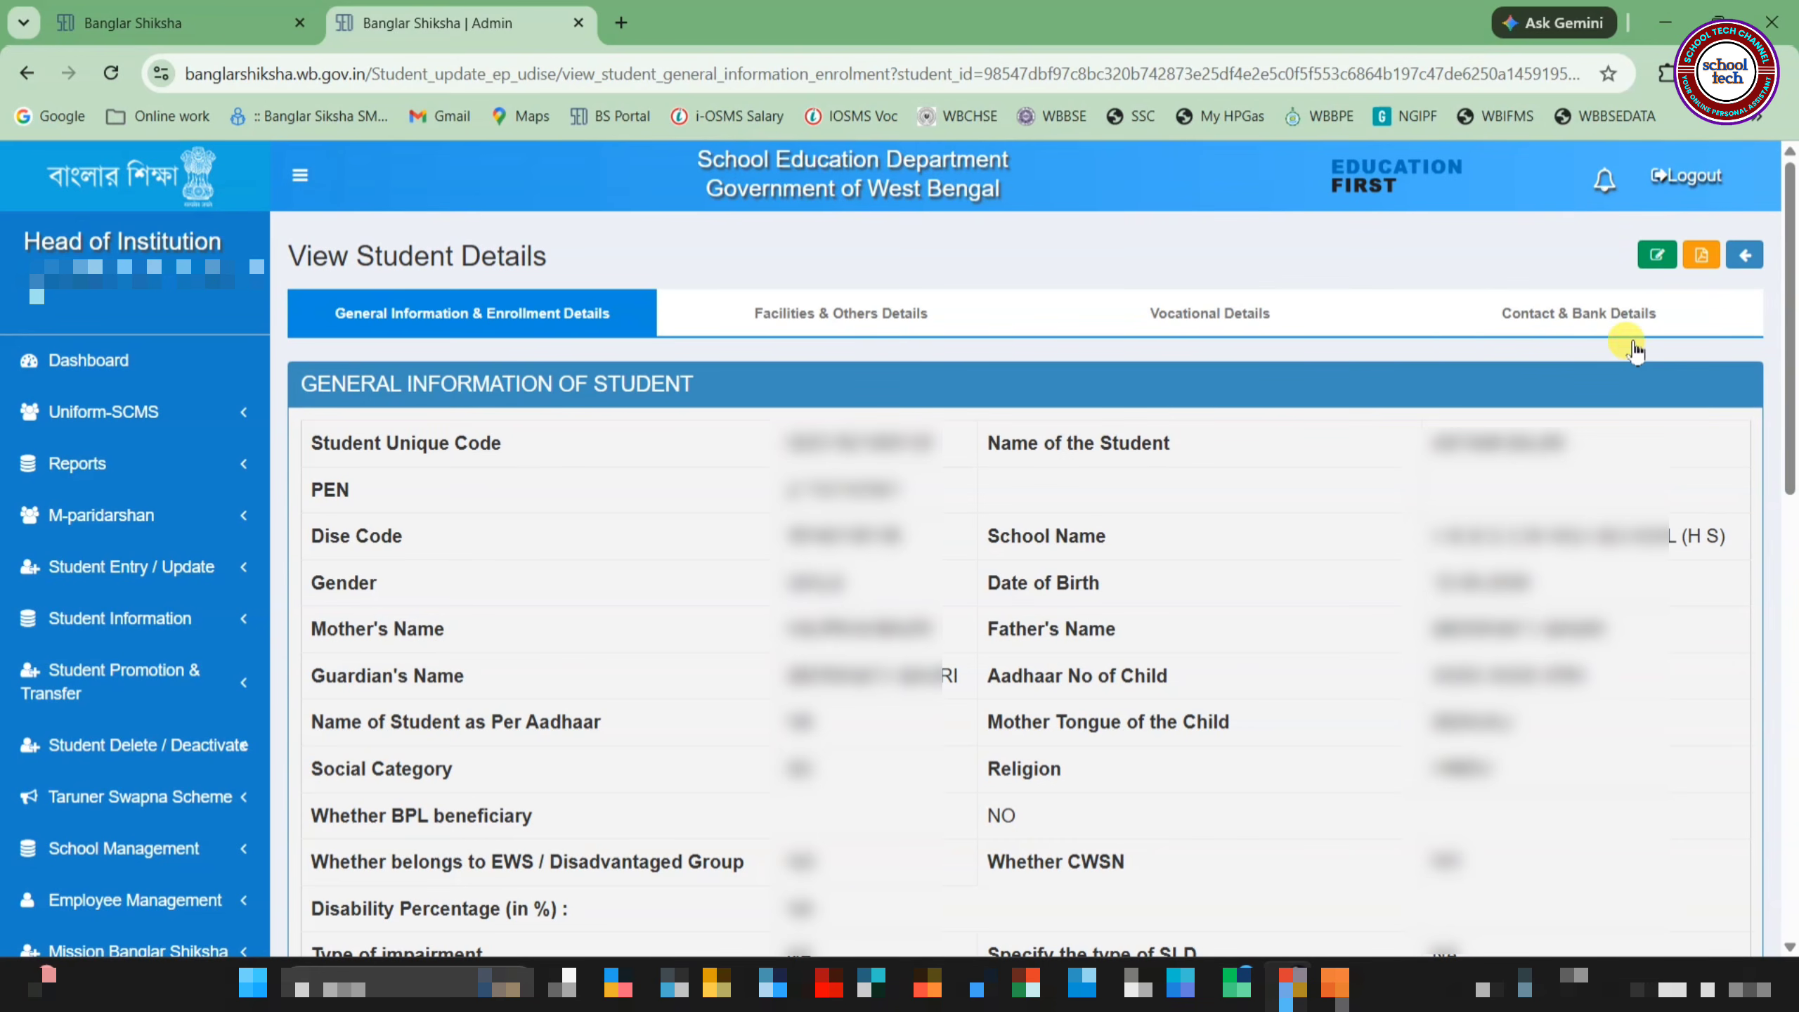
- Open the student's profile in the Edit Student form via Edit Student Details
click(1657, 257)
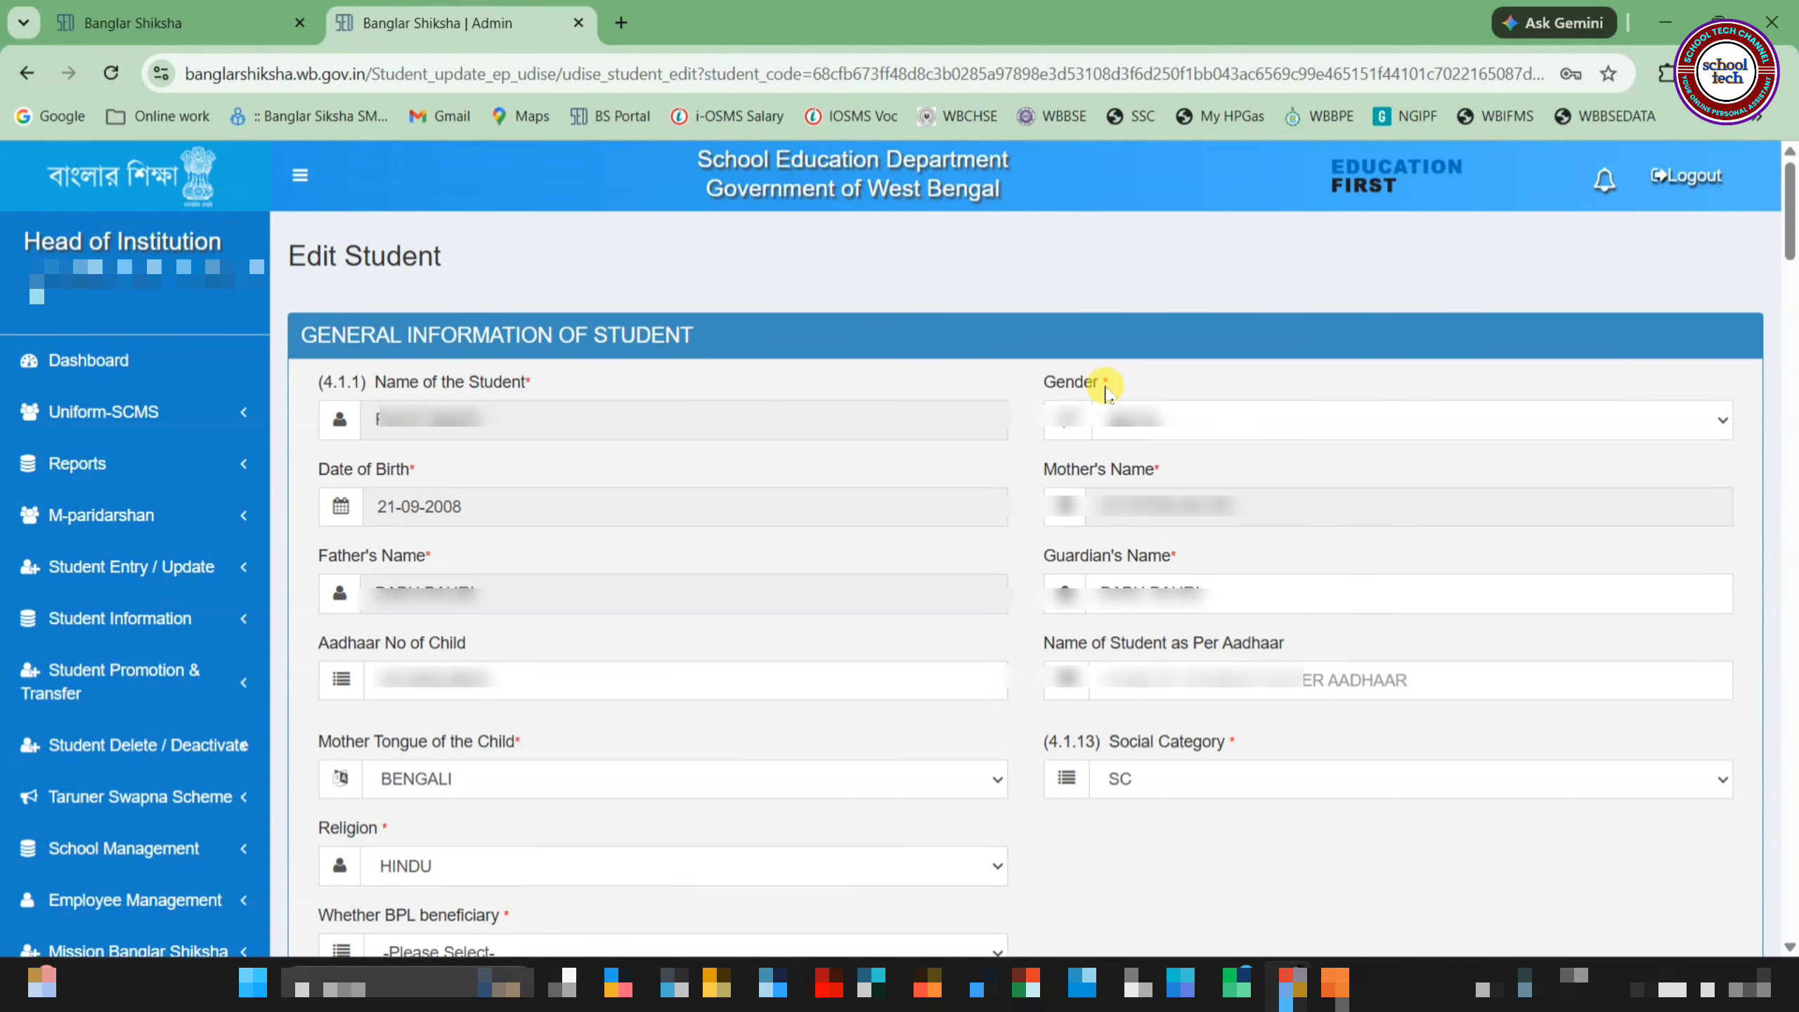
- Set both BPL beneficiary and EWS / Disadvantaged Group to NO
scroll(1107, 392, down, 5)
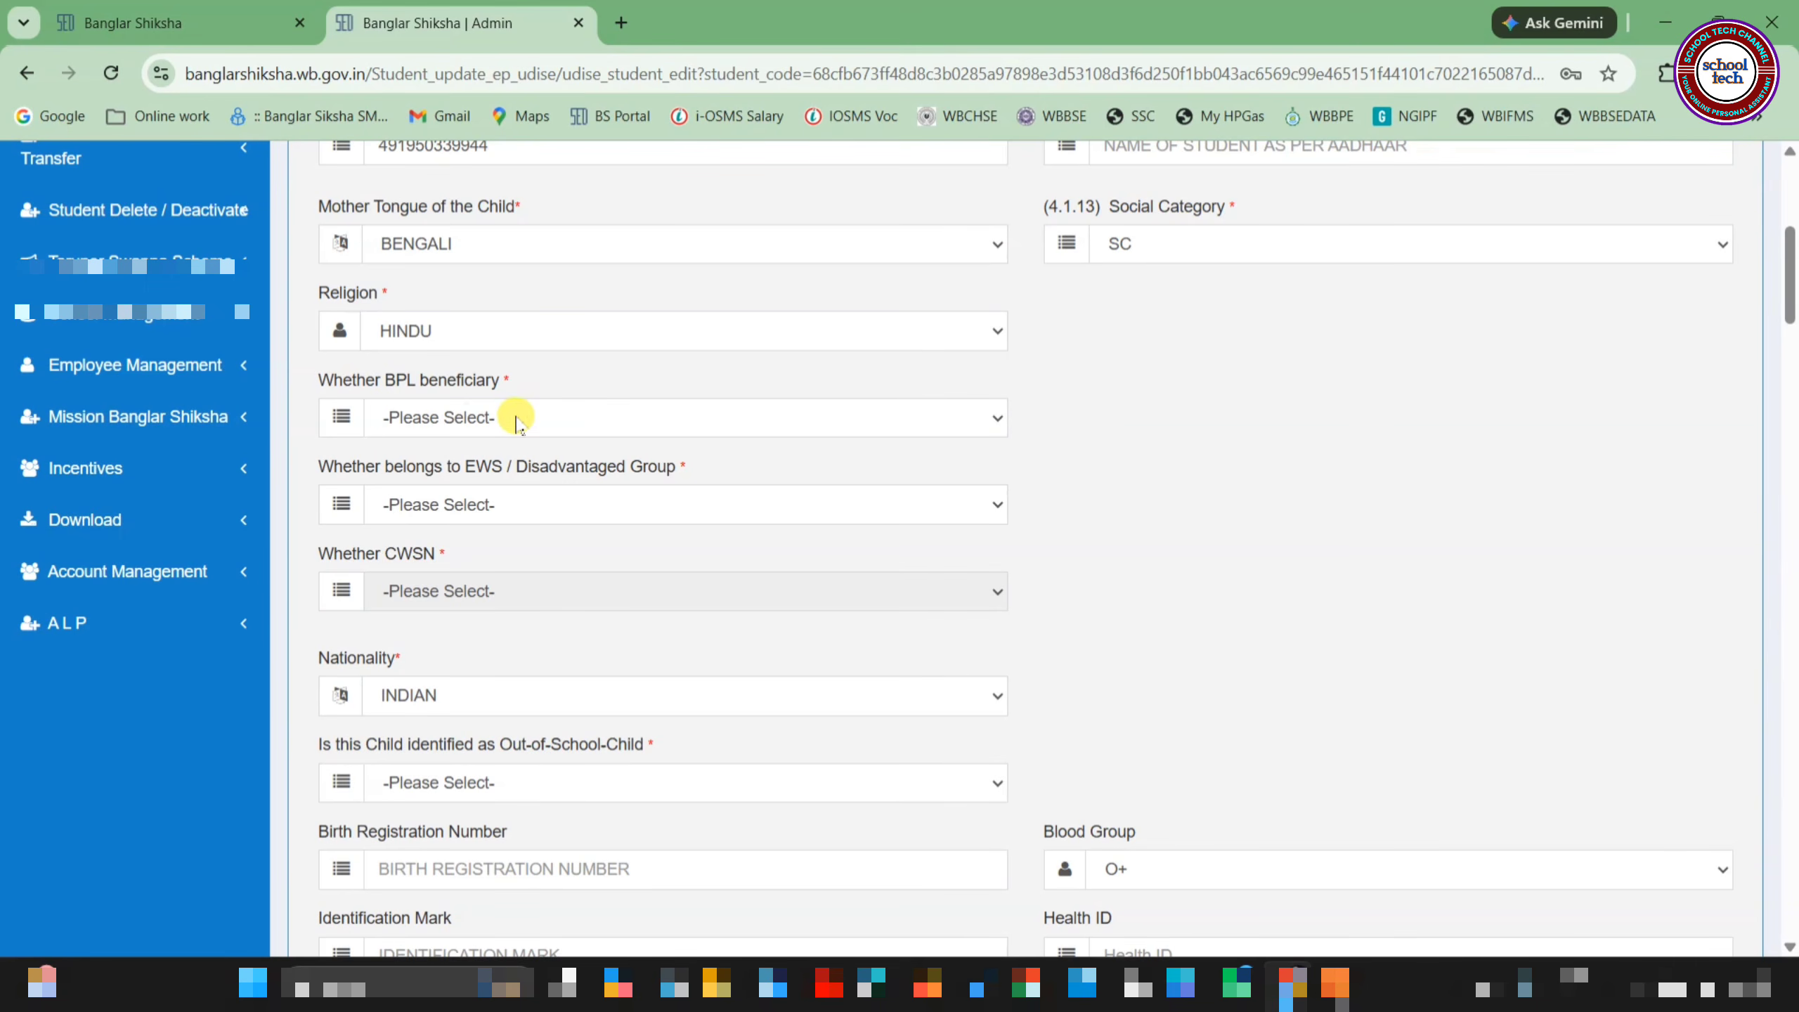
click(581, 417)
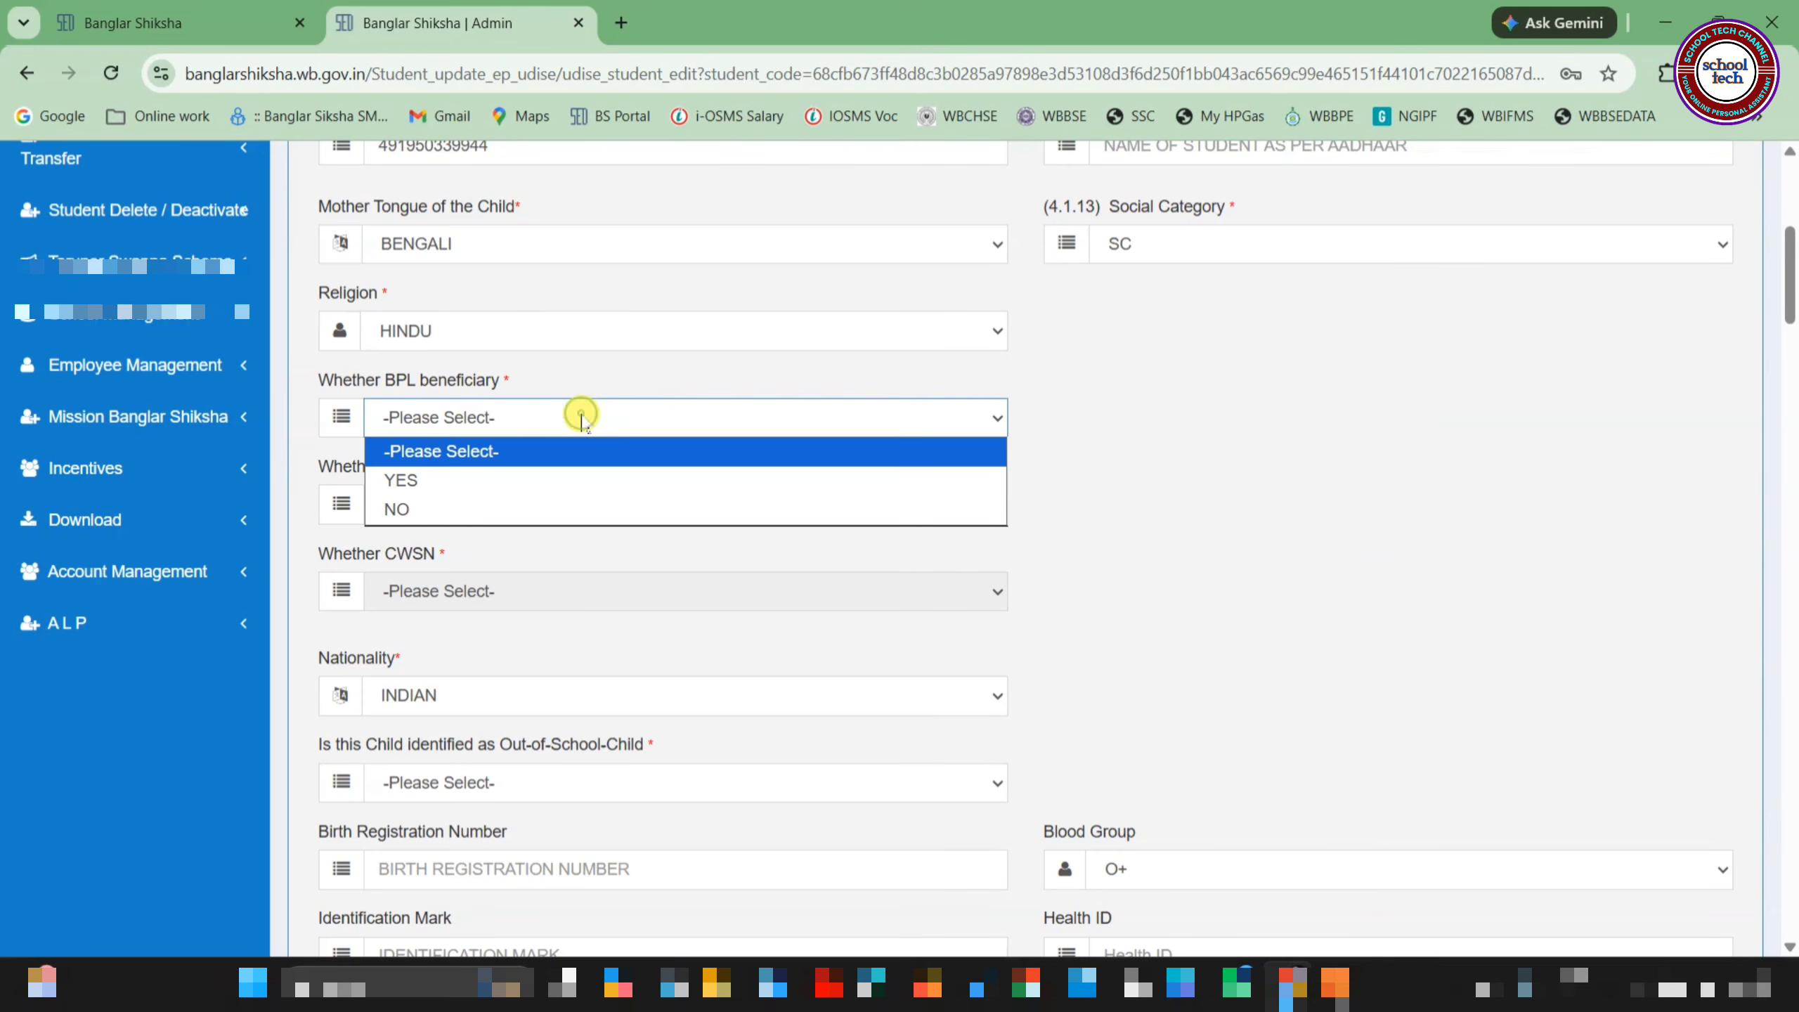
click(481, 509)
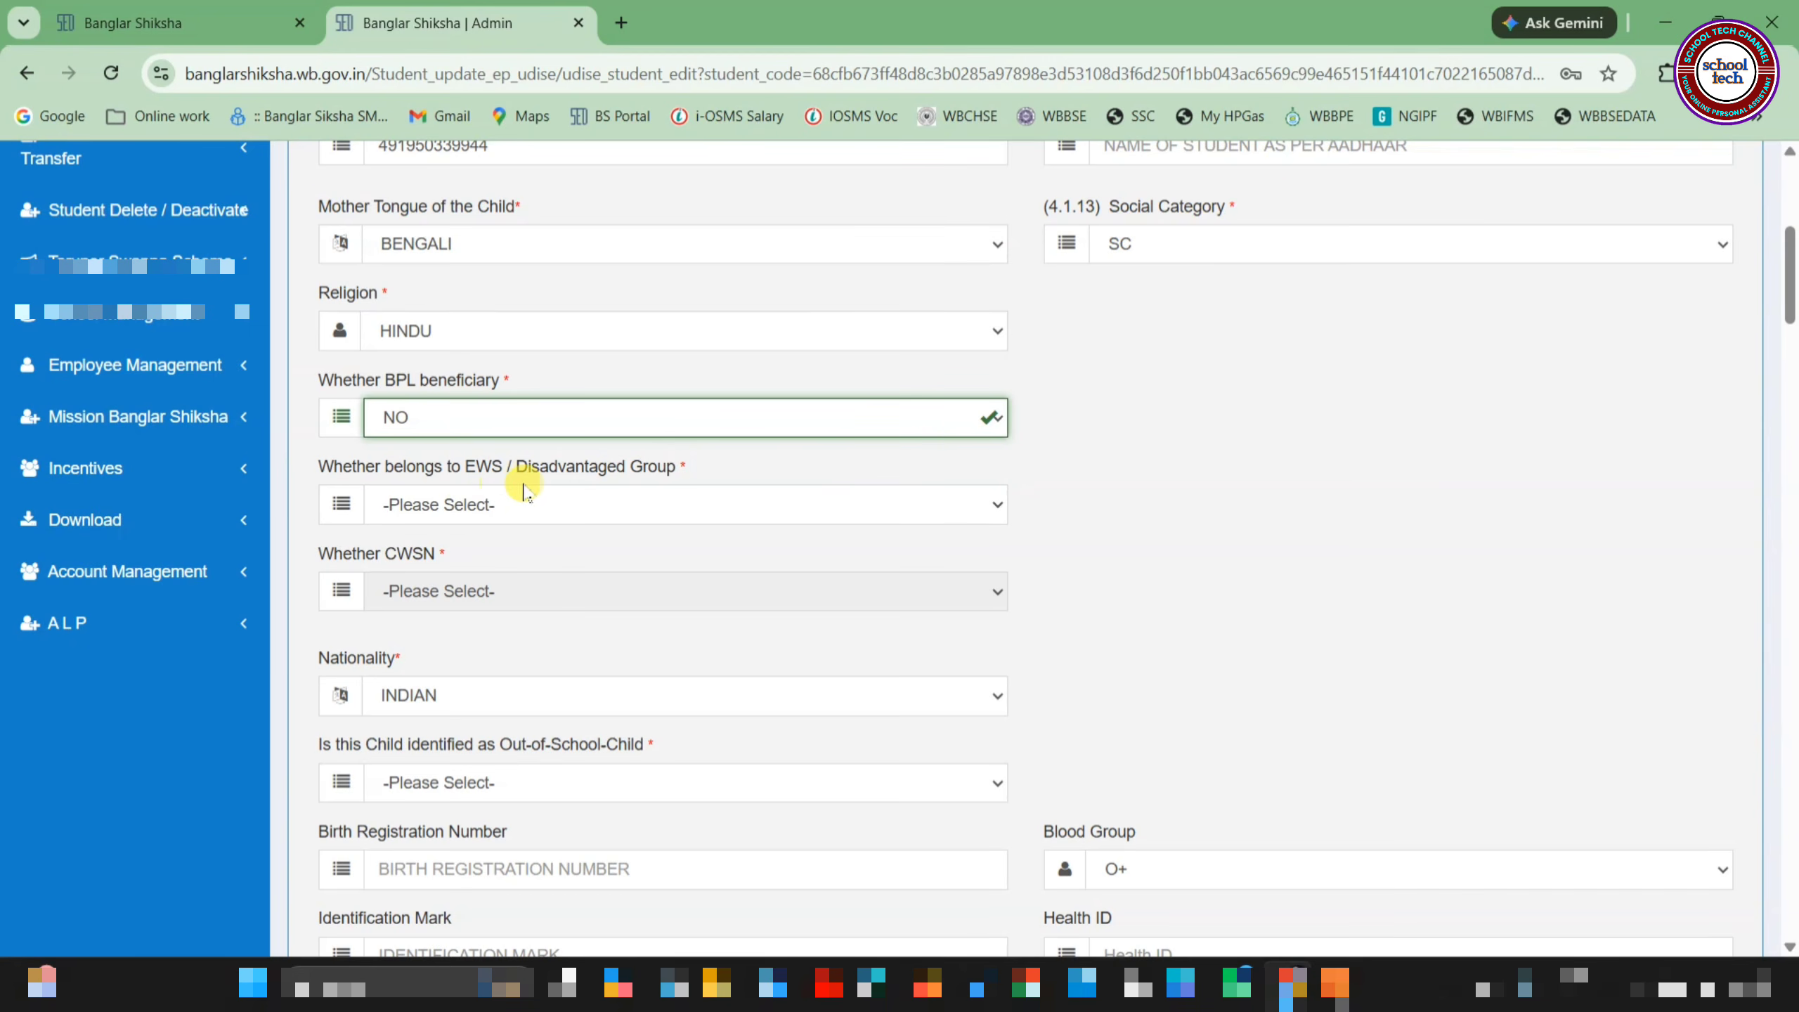
click(492, 503)
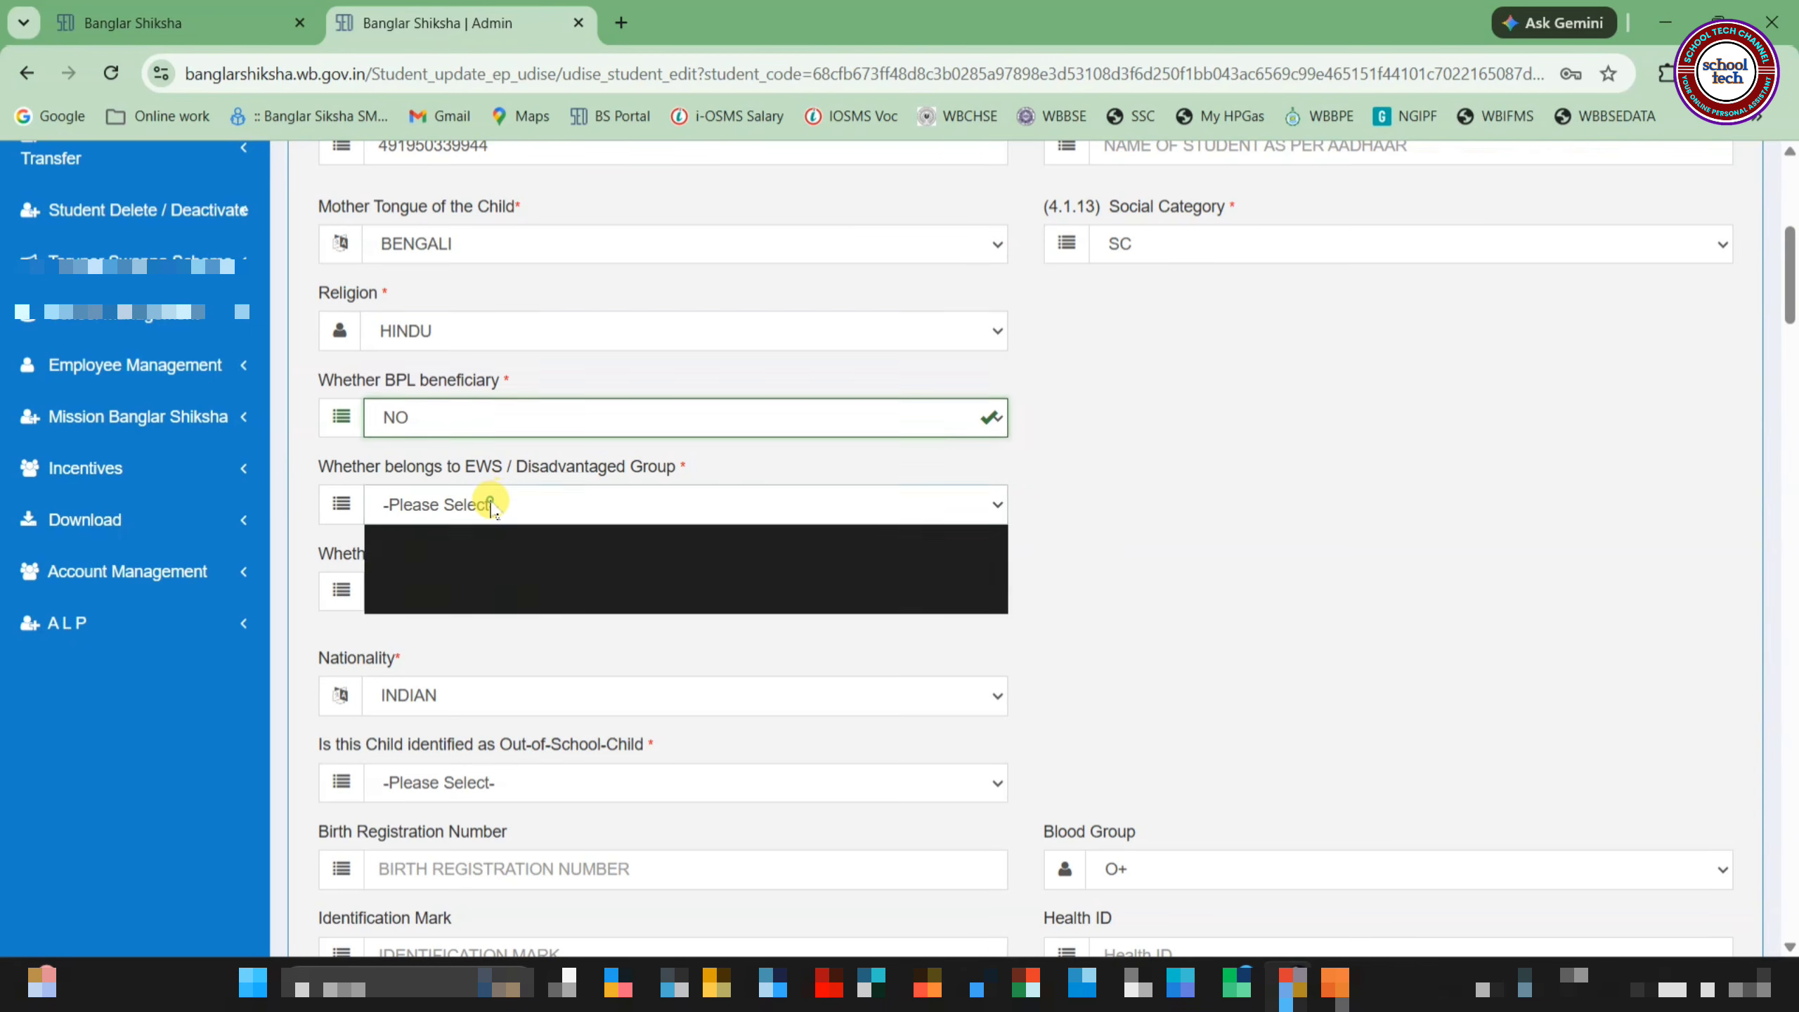
click(473, 597)
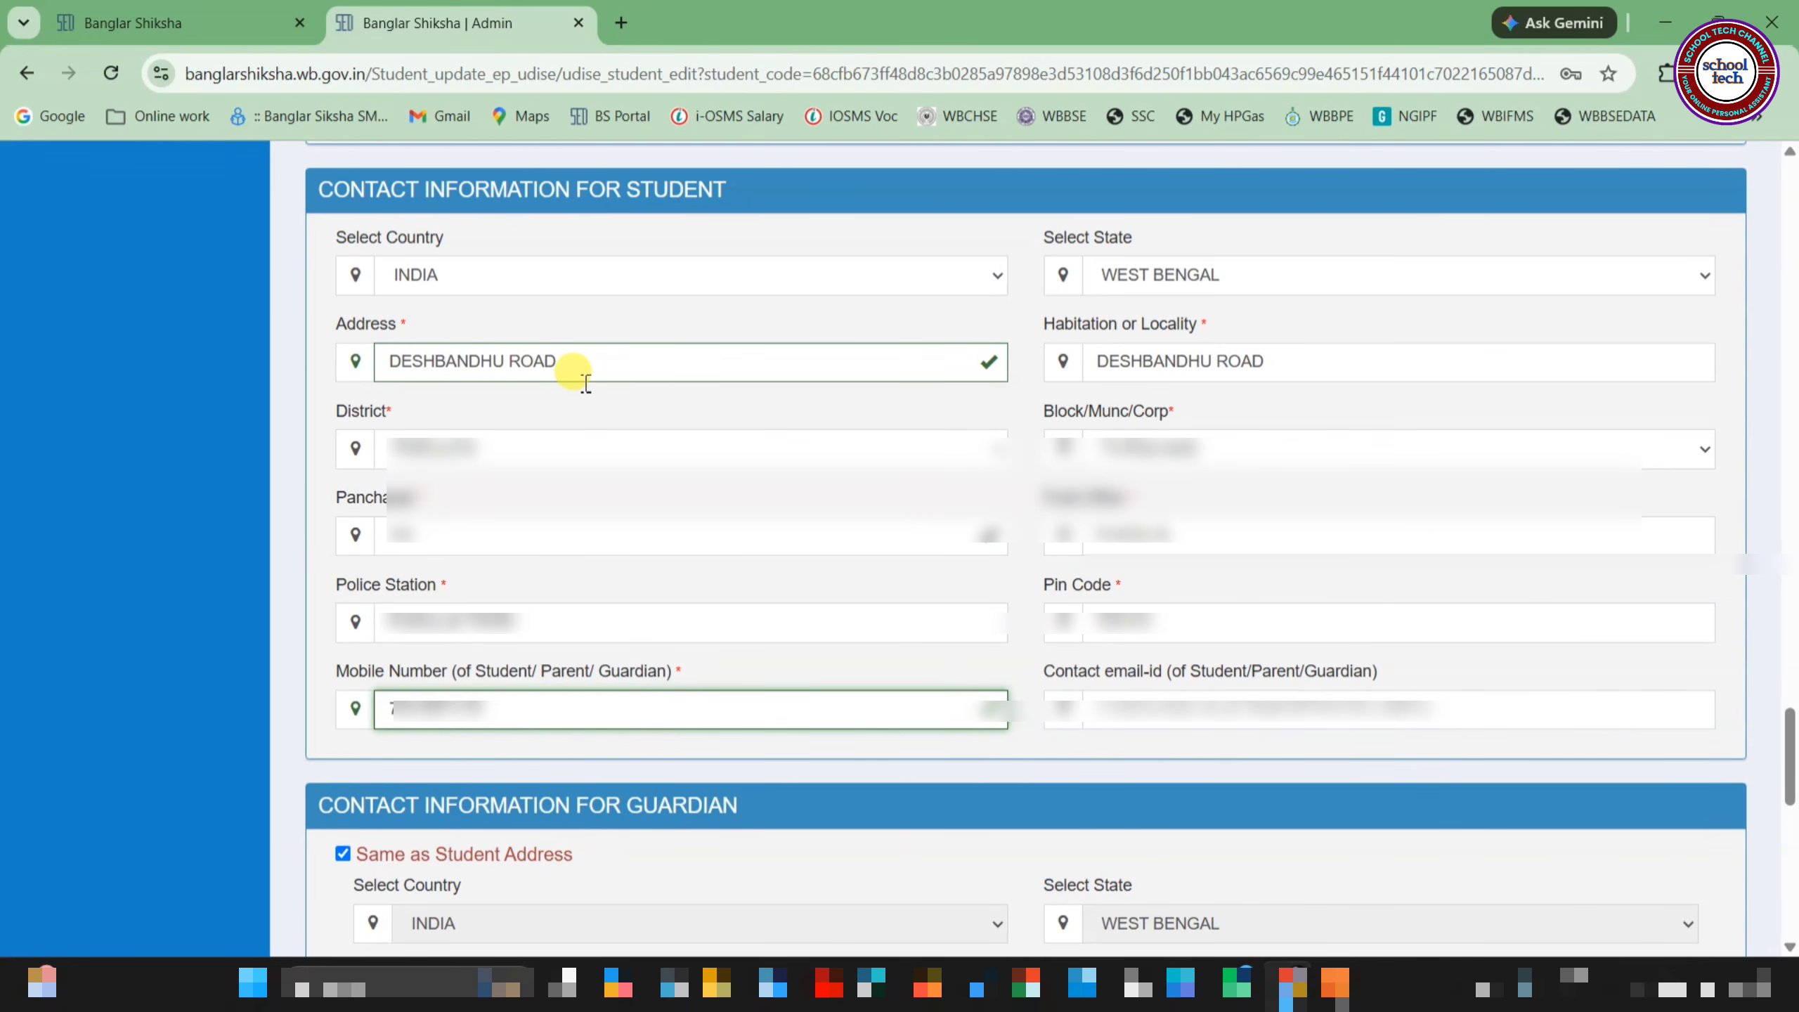
- Submit the edited Edit Student form with Update Details to get the 'Student Details Sucessfully updated.' message
scroll(1203, 794, down, 15)
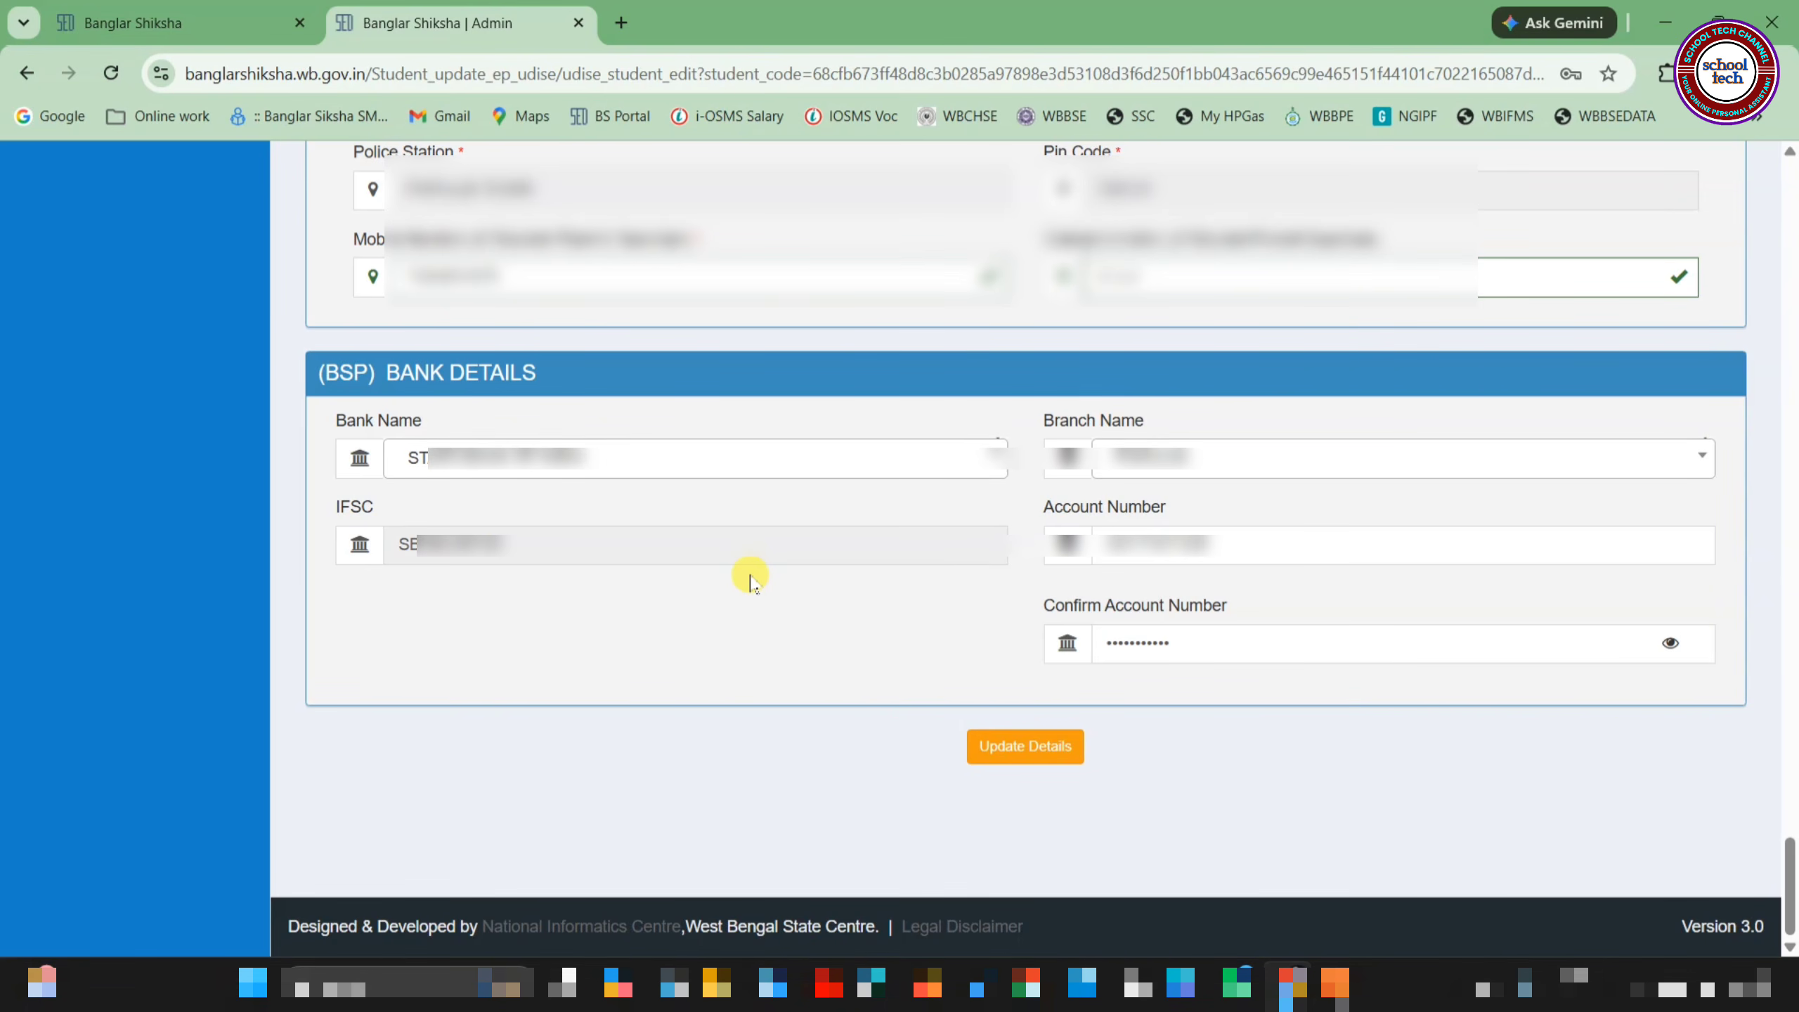
click(1029, 753)
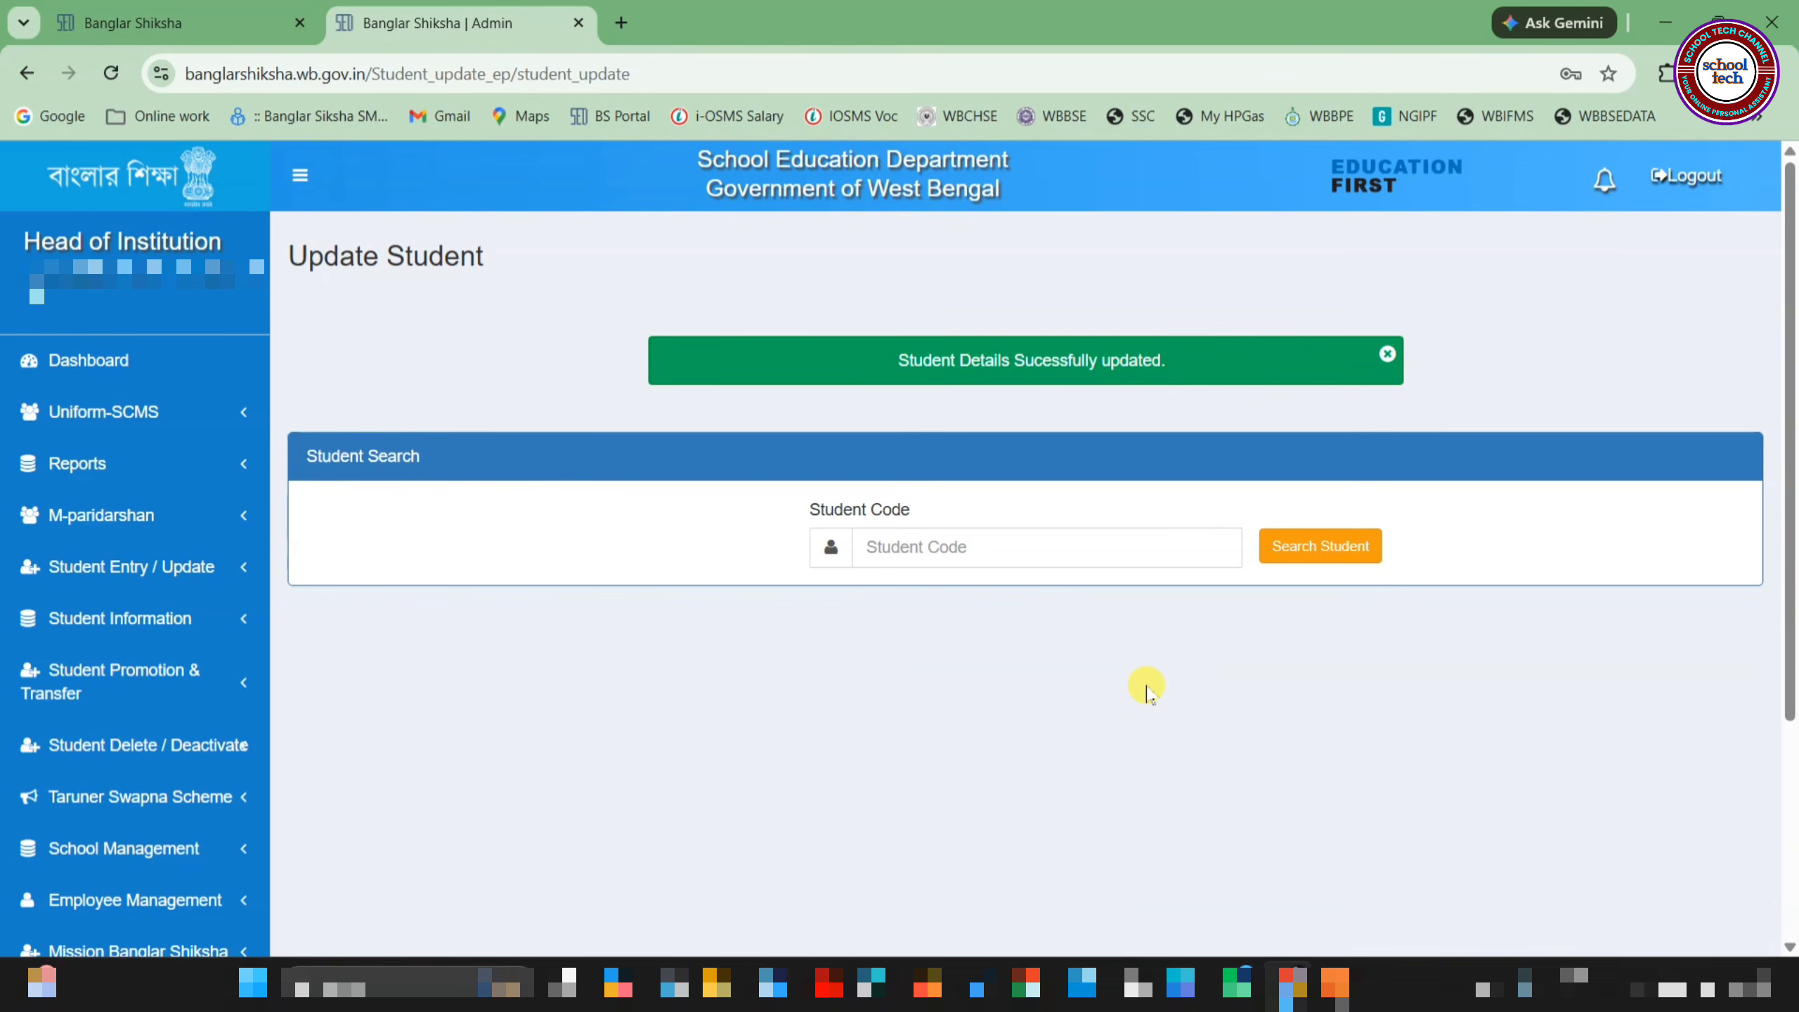